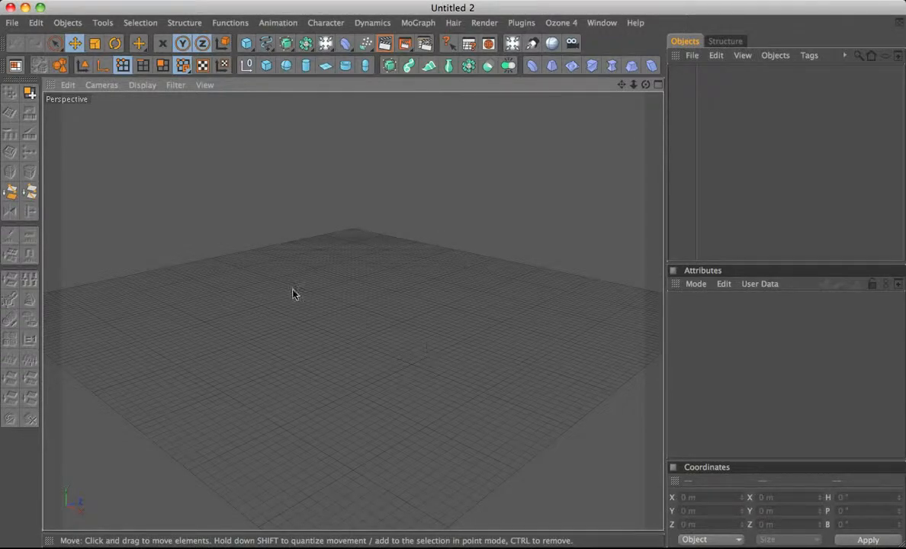
- Switch the interface to the Standard layout
left_click(15, 67)
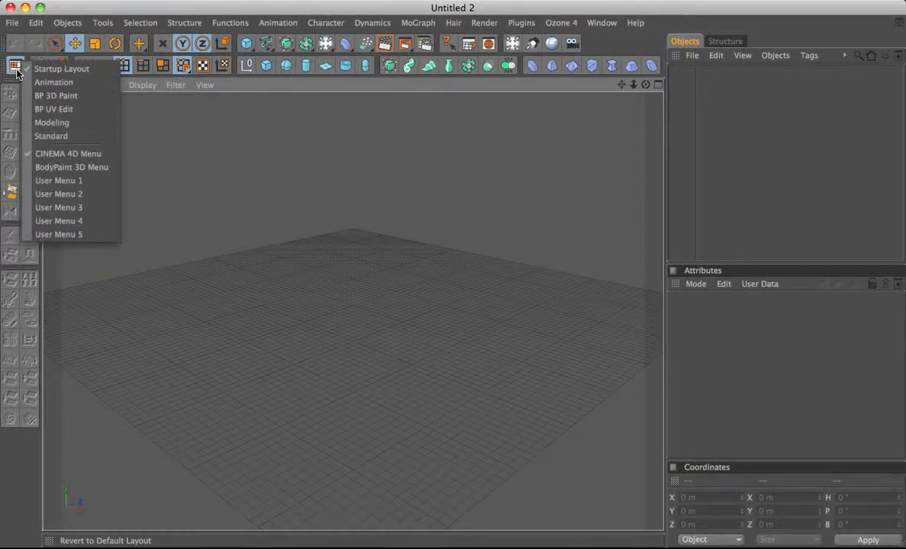
left_click(40, 137)
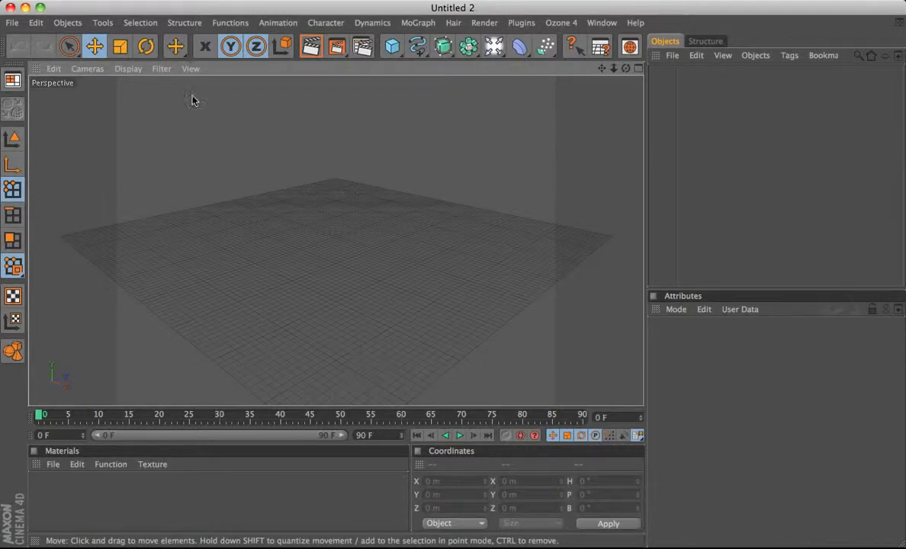
left_click(147, 23)
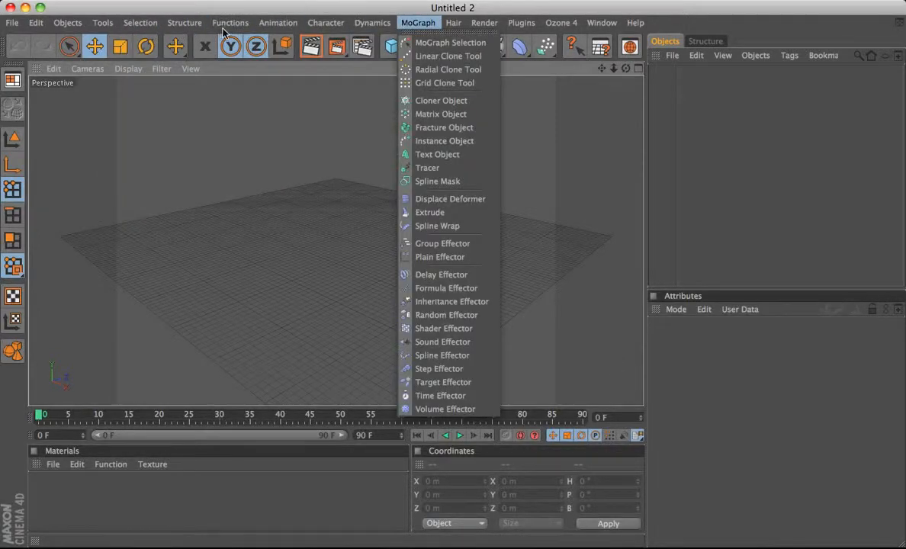
left_click(186, 25)
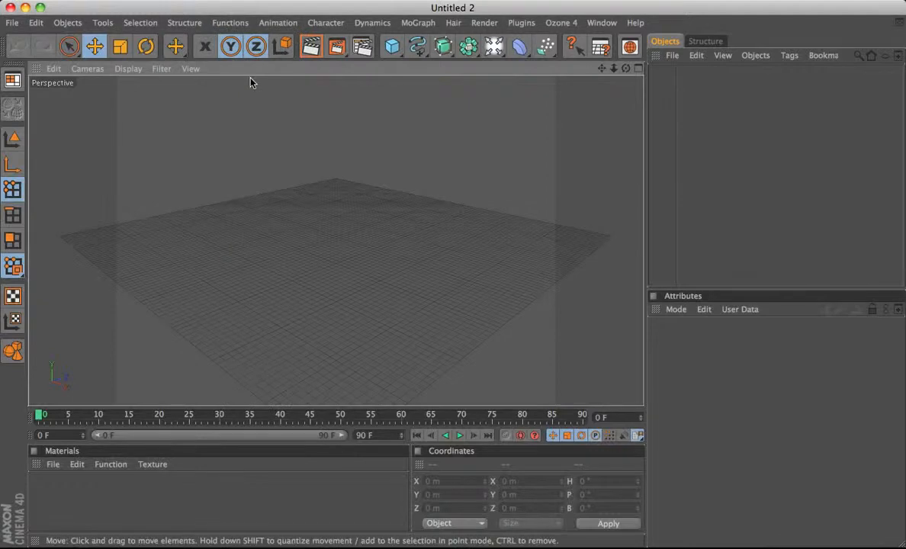
left_click(184, 22)
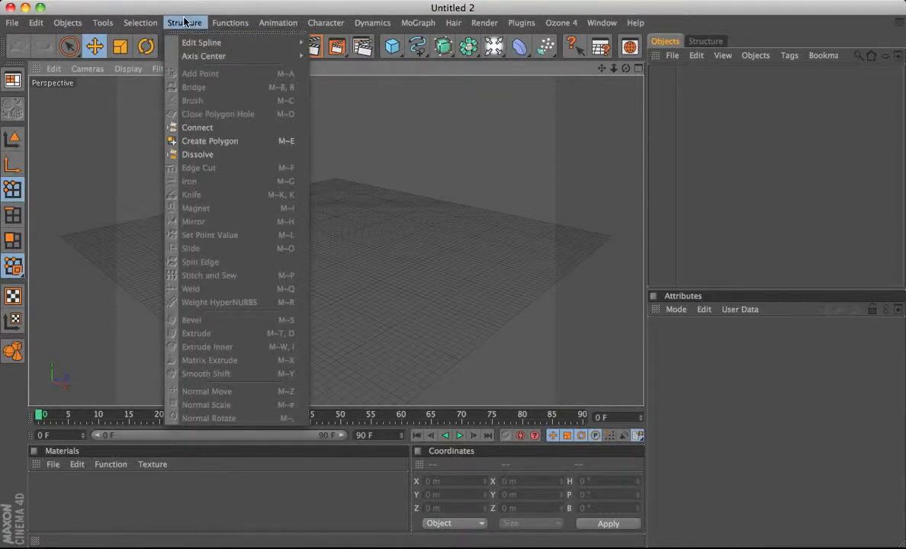
left_click(184, 22)
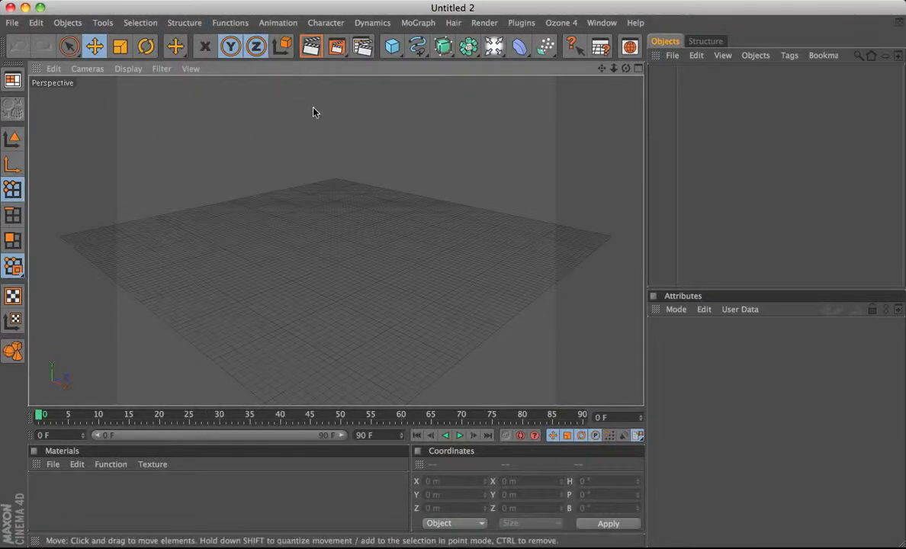
- Unlock the X axis and turn on Edit Palettes mode
key("x")
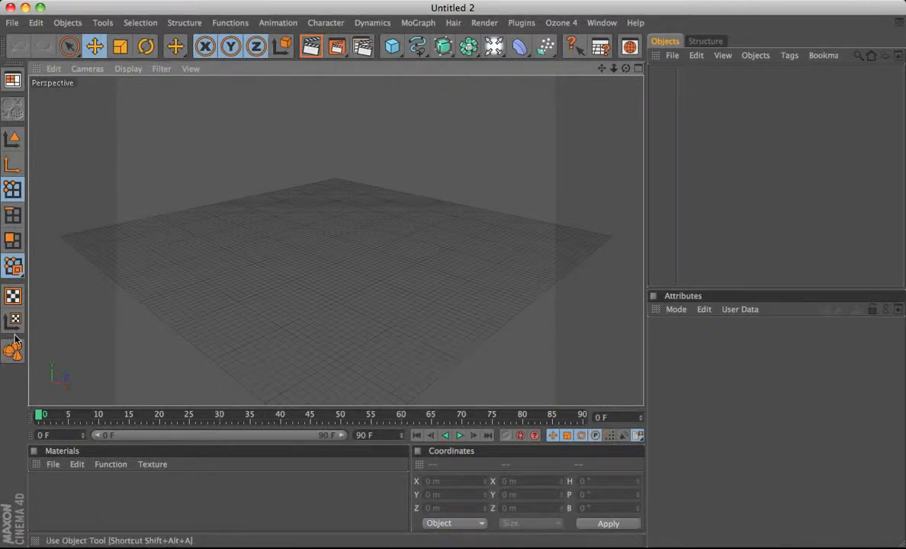
right_click(16, 302)
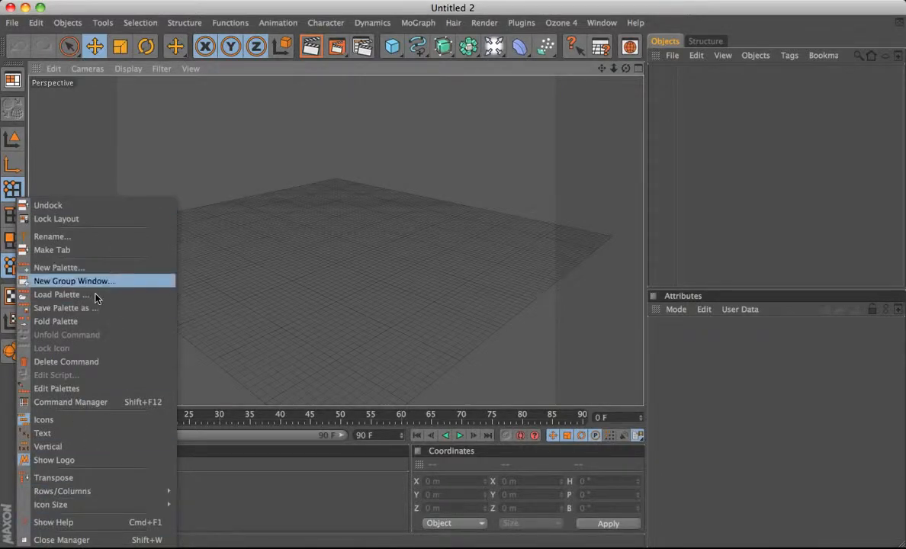
left_click(59, 388)
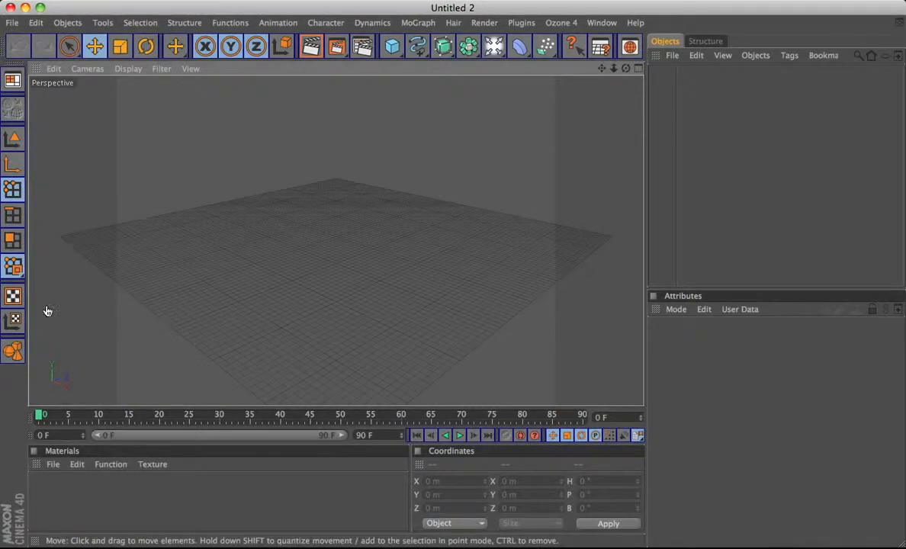
- Move the Edge Tool command from the vertical mode palette to the main toolbar beside the Move tool, and delete it there
left_click_drag(13, 192, 109, 50)
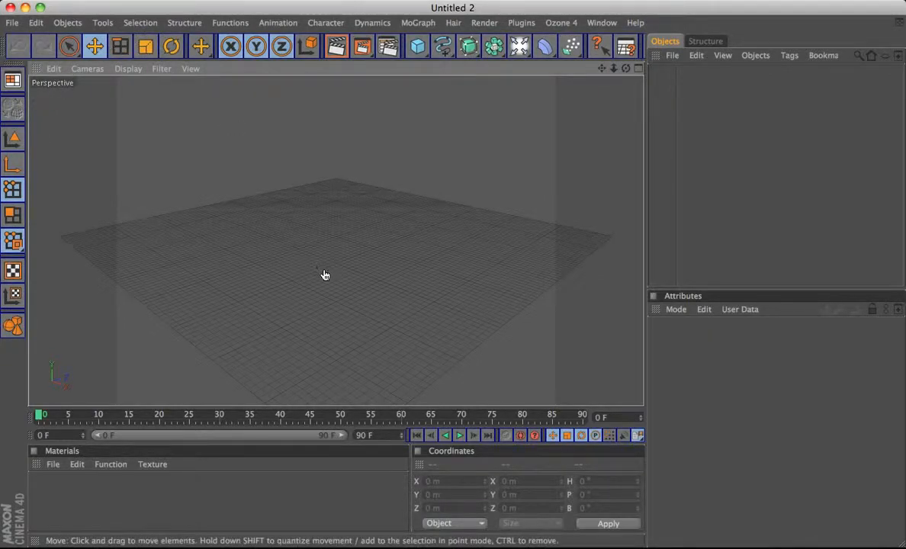
right_click(117, 50)
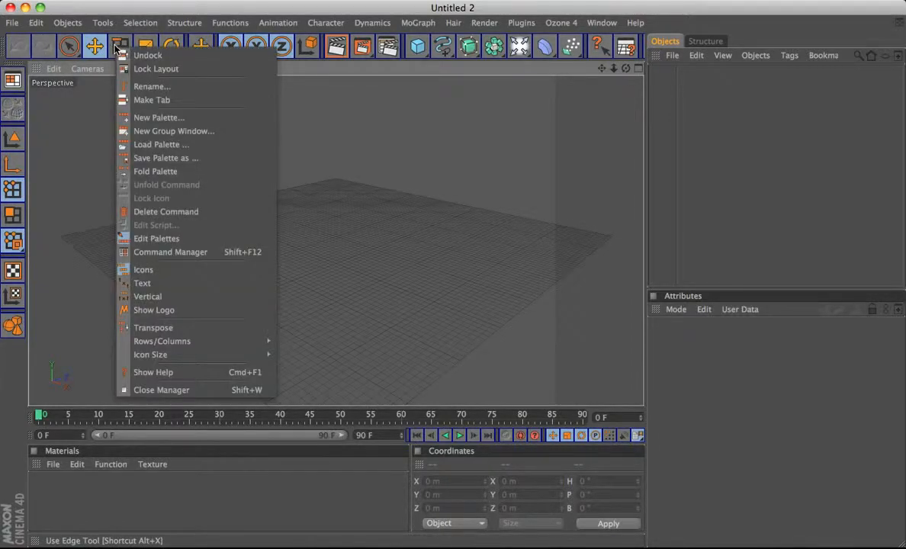
left_click(147, 211)
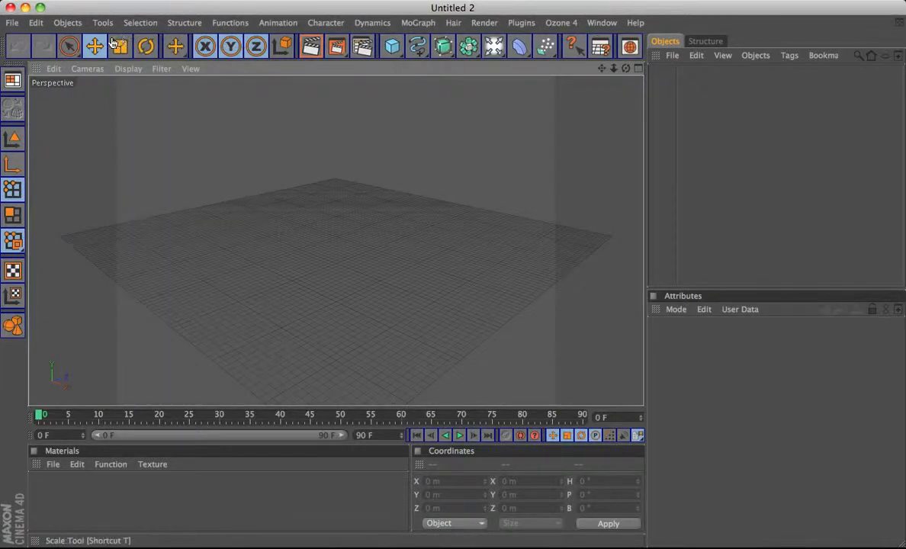
- Hide the logo on the vertical mode palette
right_click(15, 197)
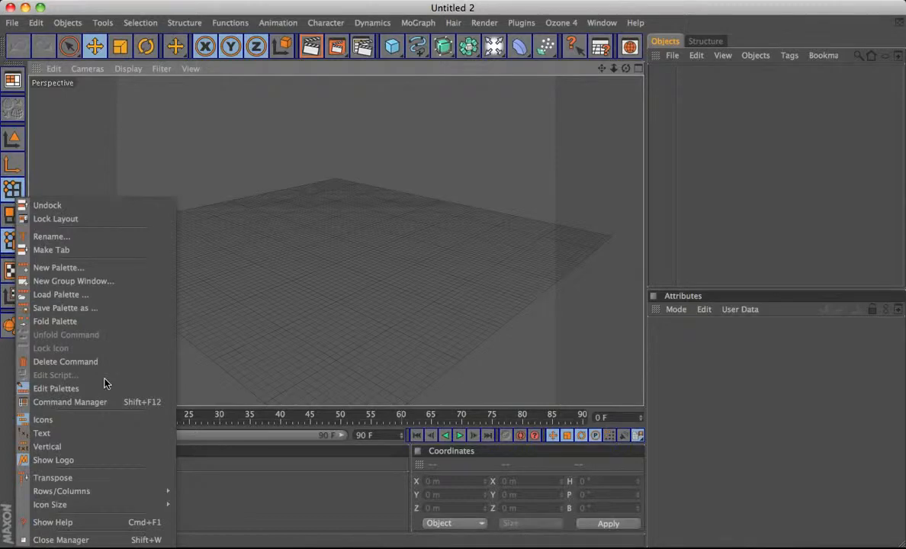
left_click(55, 460)
- Display text labels beside the mode palette's icons and hide them again
right_click(13, 237)
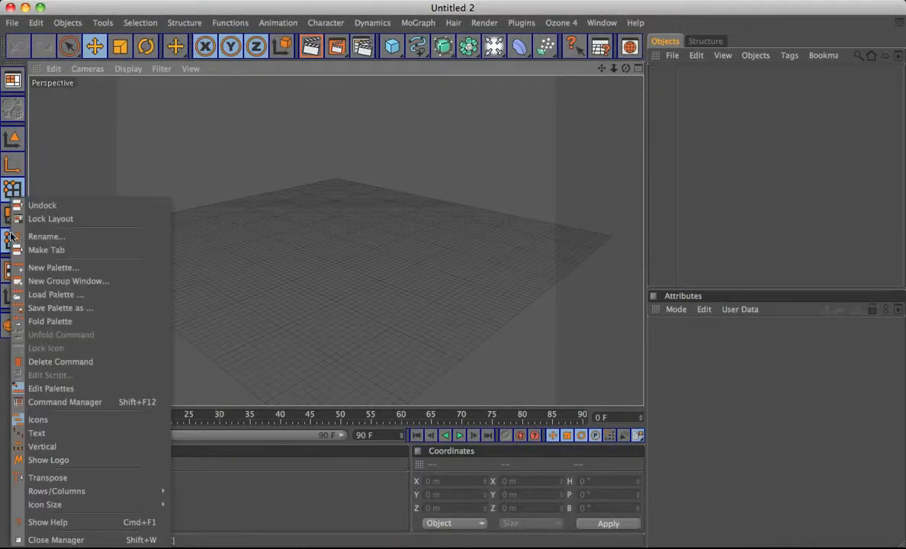
left_click(37, 433)
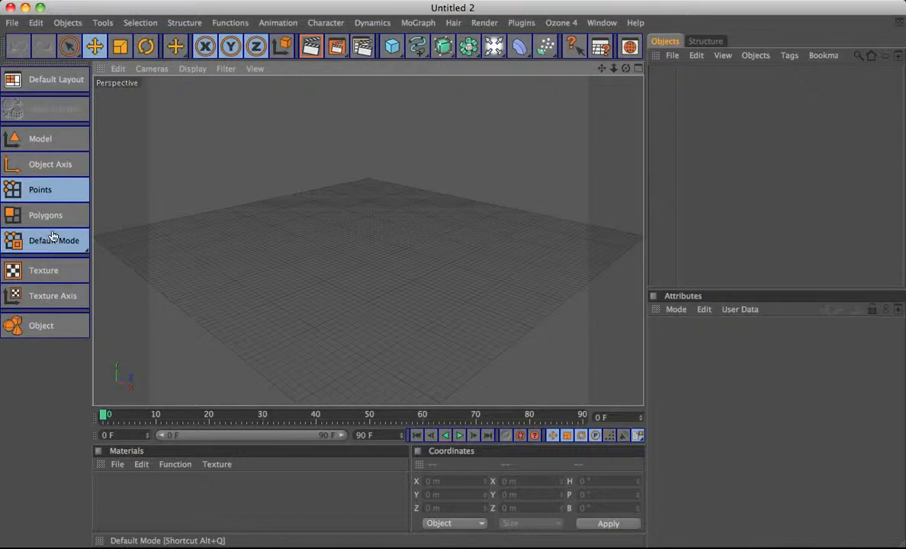
right_click(48, 201)
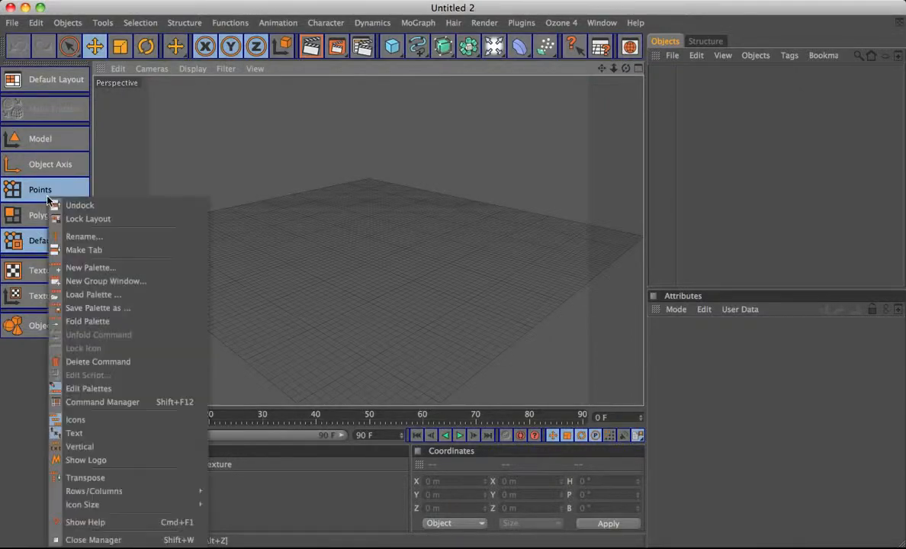
left_click(53, 430)
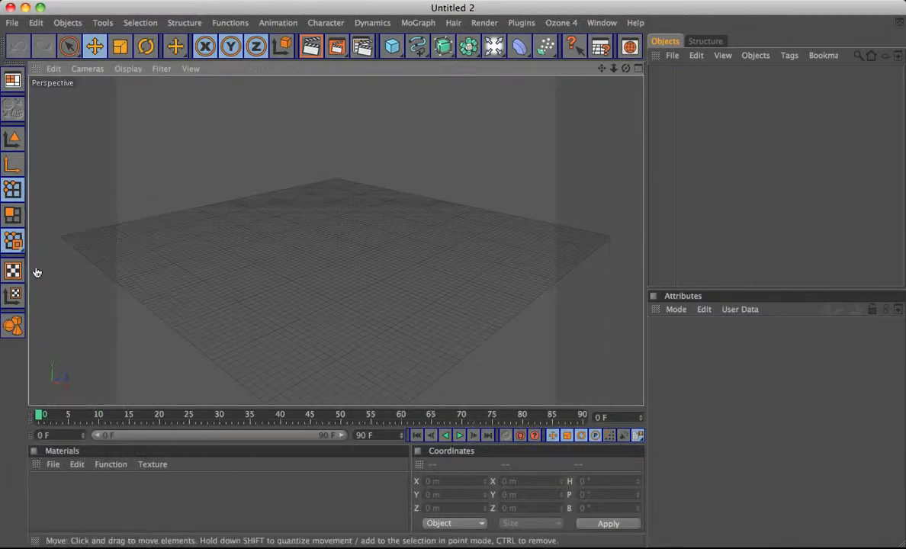
- Transpose the vertical mode palette and transpose it back to its original orientation
right_click(21, 187)
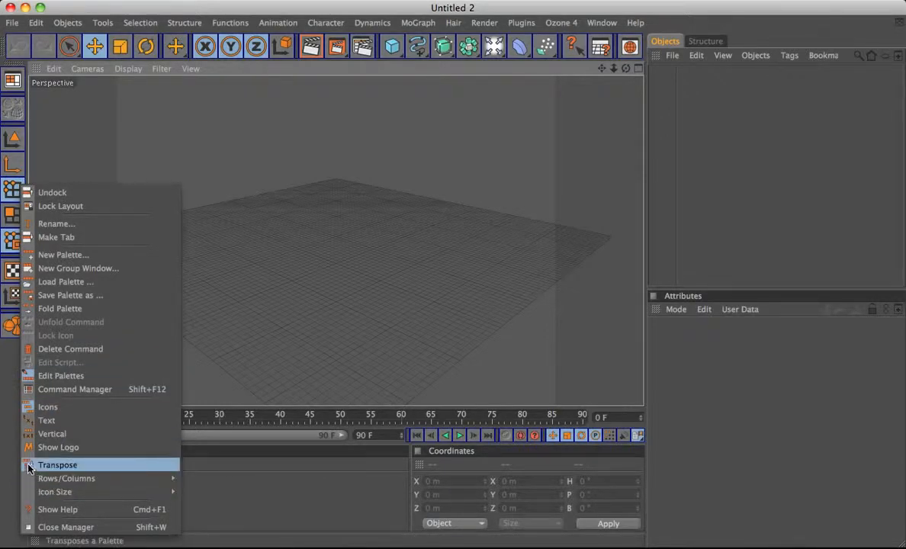
left_click(55, 465)
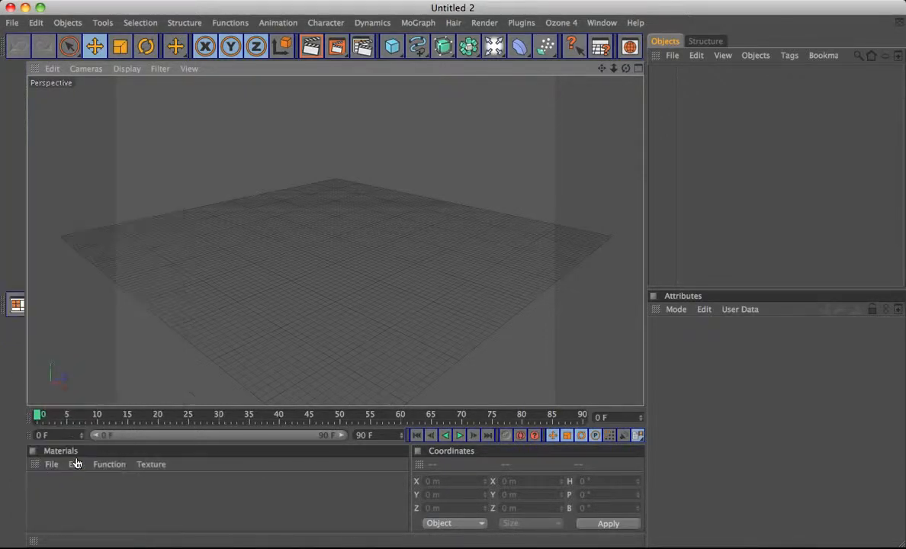
right_click(14, 303)
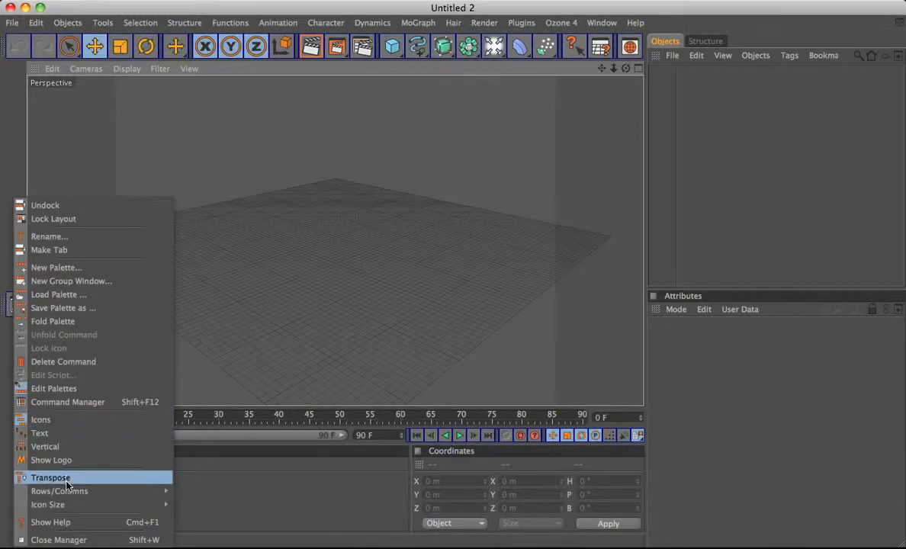
left_click(39, 477)
- Arrange the mode palette in two columns and the main toolbar in two rows
right_click(12, 314)
mouse_move(117, 494)
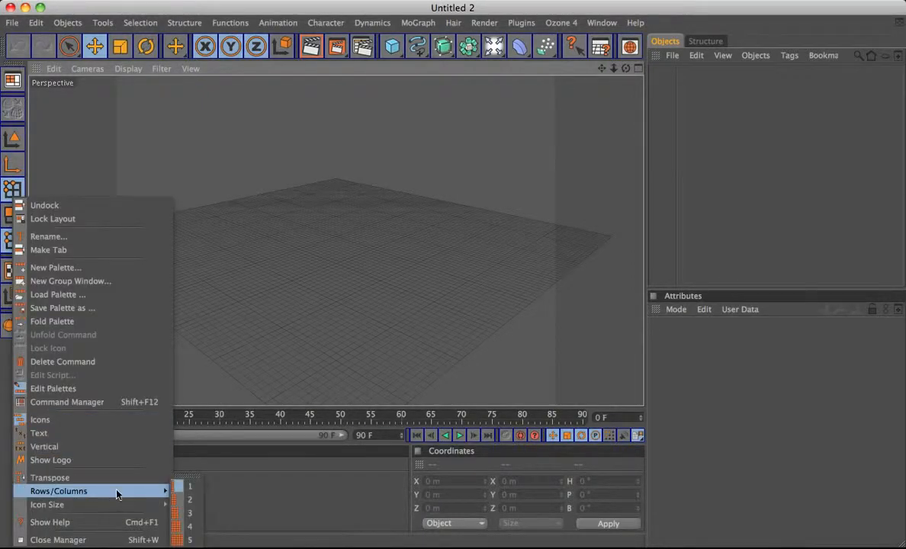
left_click(192, 502)
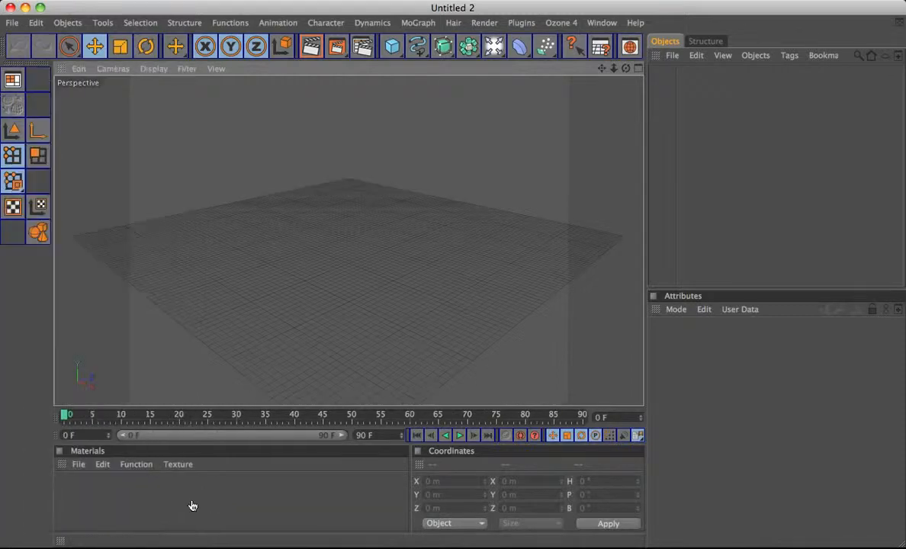
right_click(121, 55)
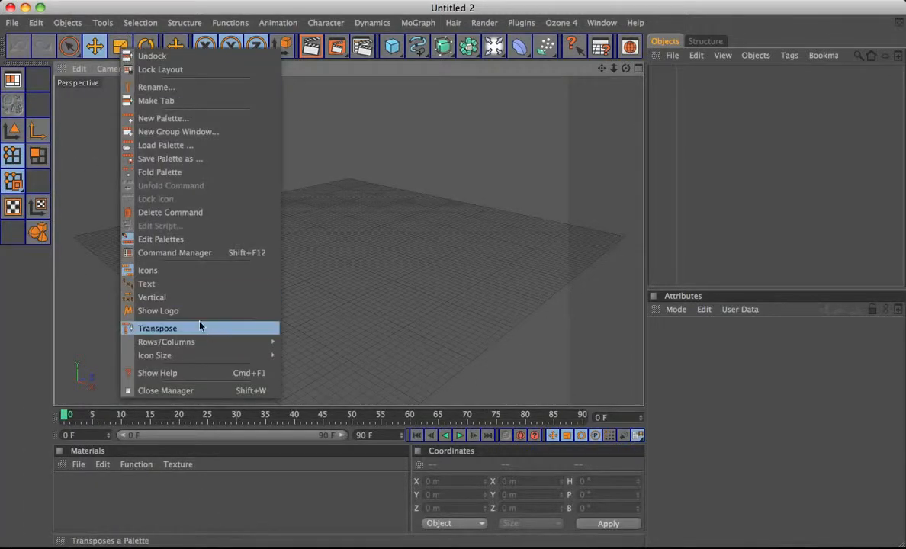
mouse_move(202, 342)
left_click(294, 360)
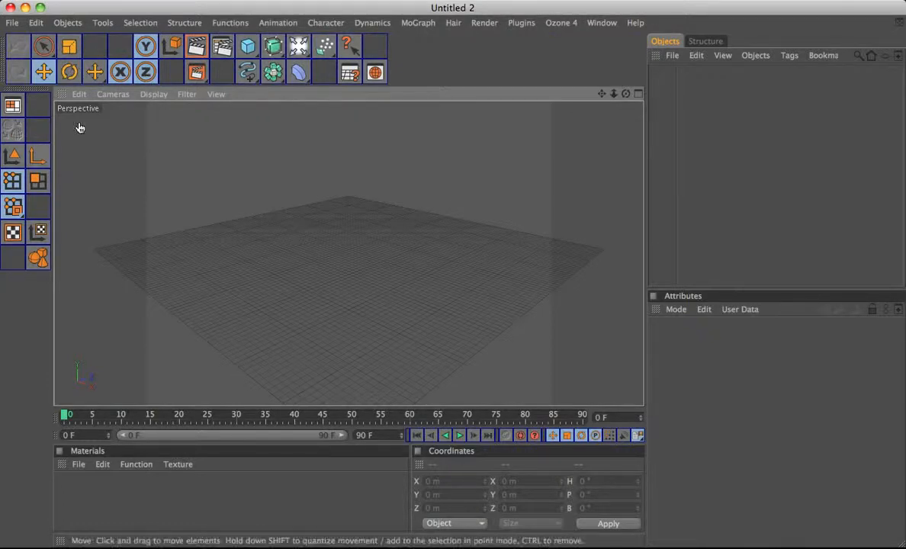
- Try large, medium and small icon sizes on the two-column mode palette
right_click(24, 192)
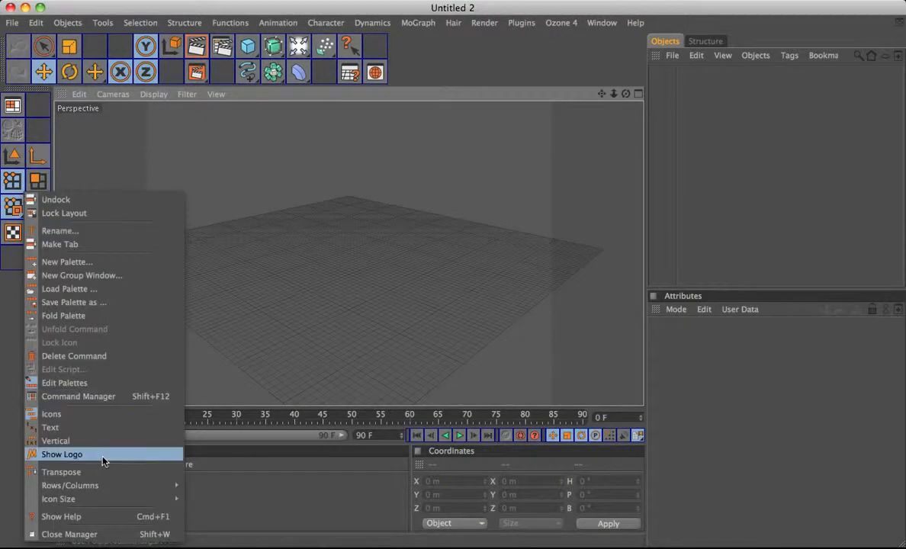
mouse_move(99, 498)
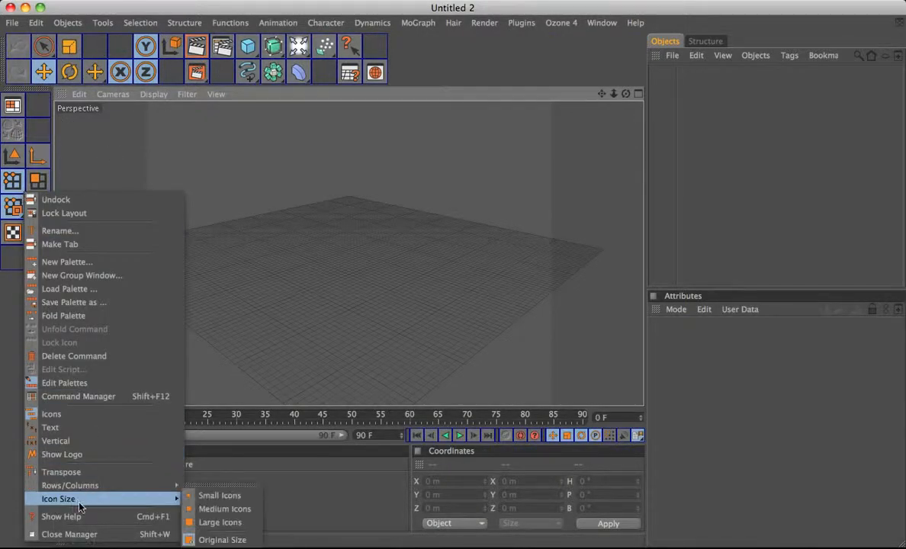
left_click(222, 523)
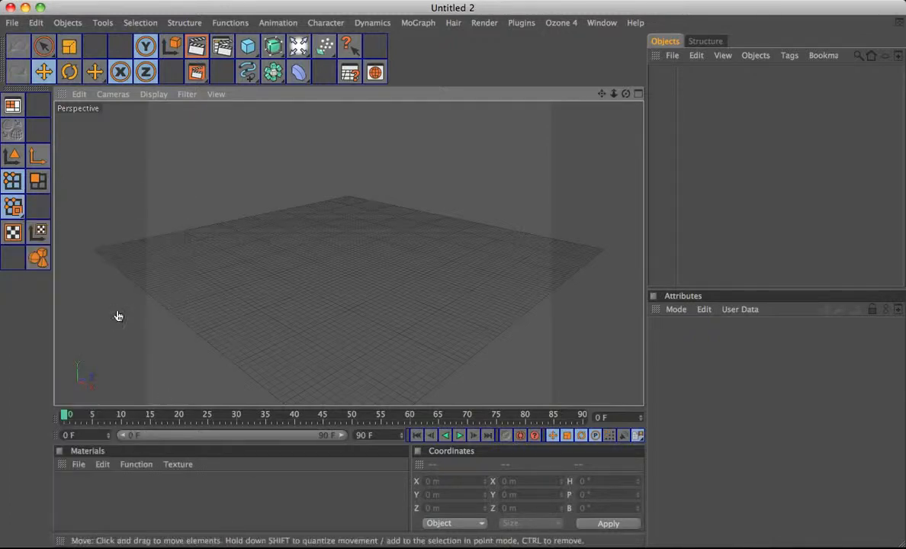
right_click(43, 198)
mouse_move(162, 507)
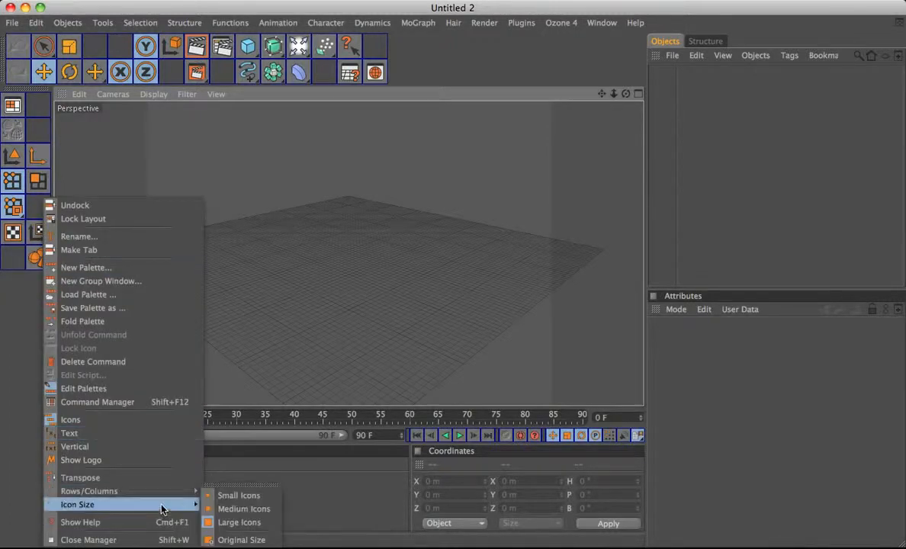
left_click(244, 508)
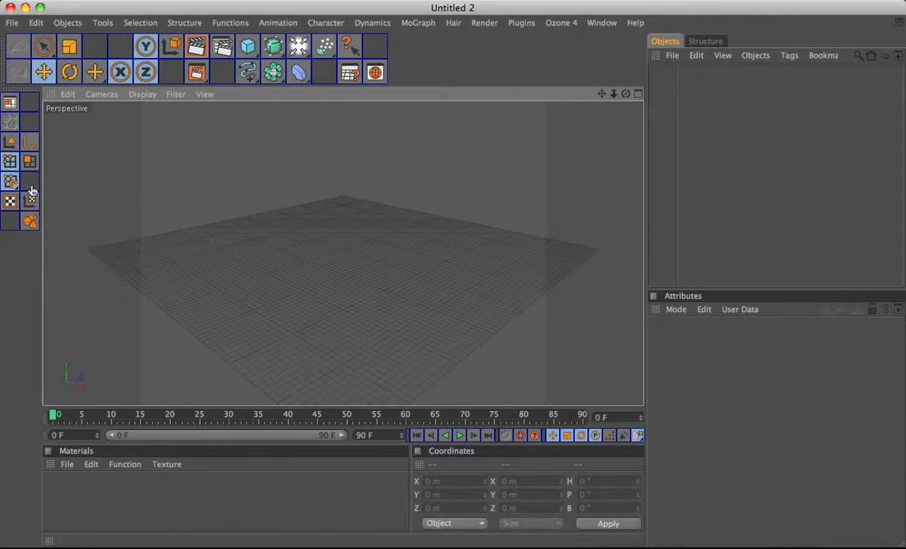
right_click(39, 128)
mouse_move(138, 425)
left_click(195, 439)
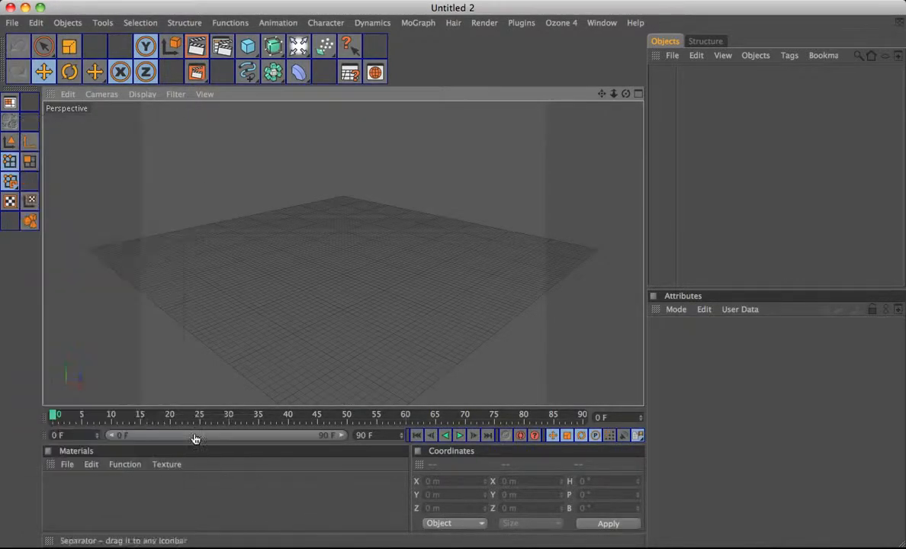
right_click(25, 140)
mouse_move(125, 459)
left_click(204, 460)
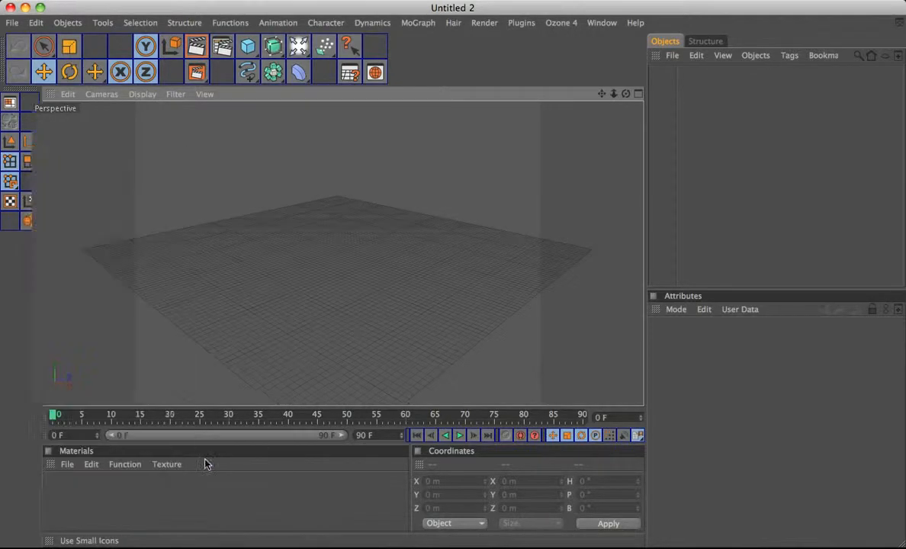
- Set the mode palette's icon size to Large Icons
right_click(11, 131)
mouse_move(101, 448)
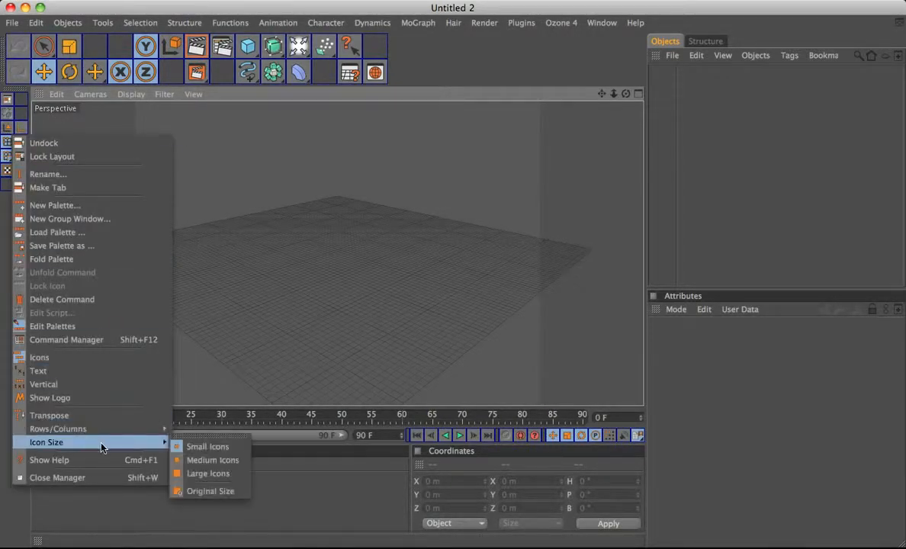
left_click(206, 473)
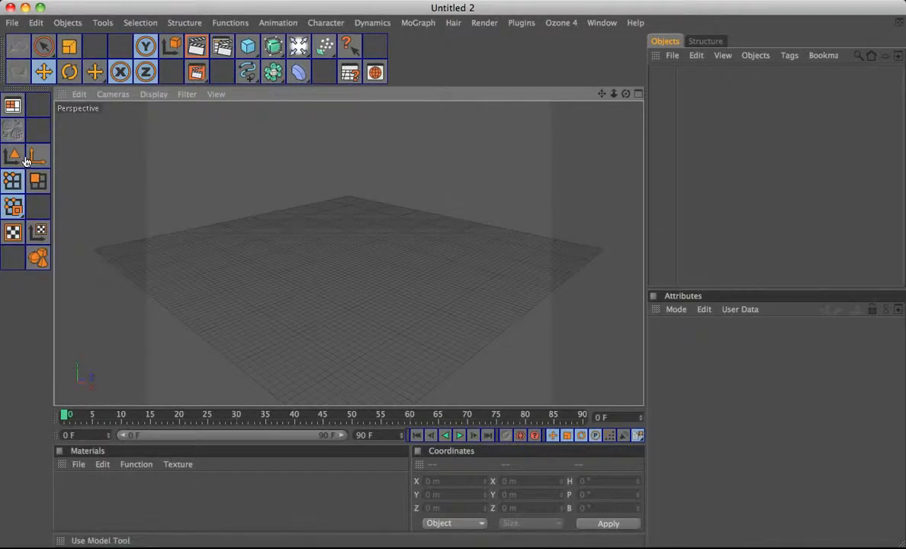
right_click(32, 154)
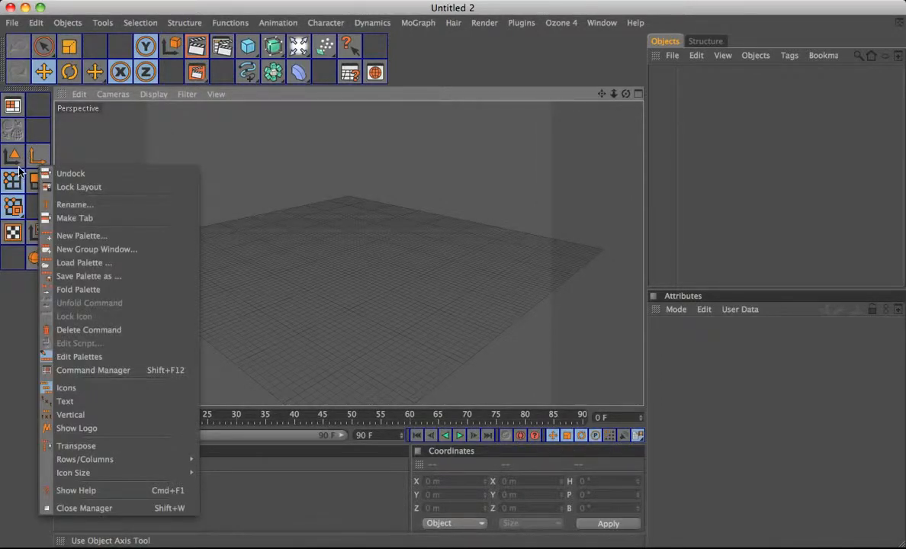
left_click(17, 155)
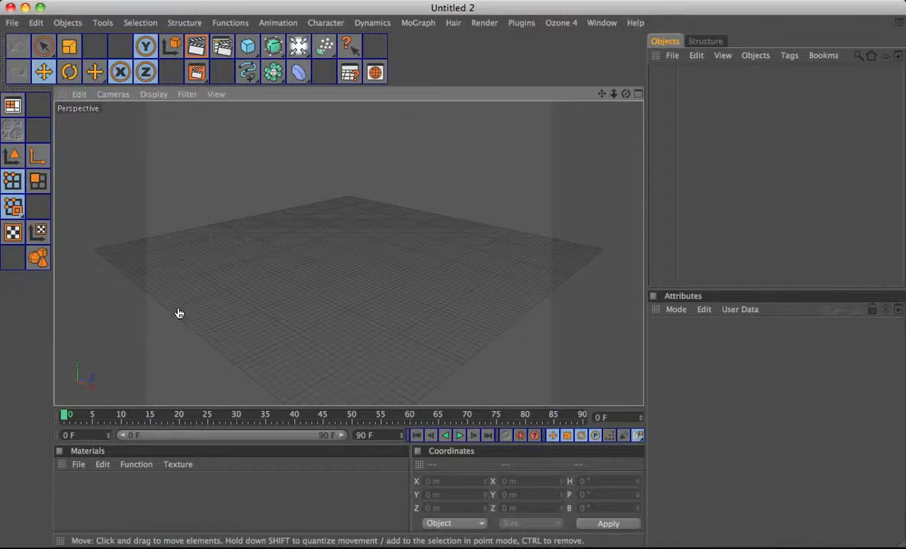
left_click(184, 23)
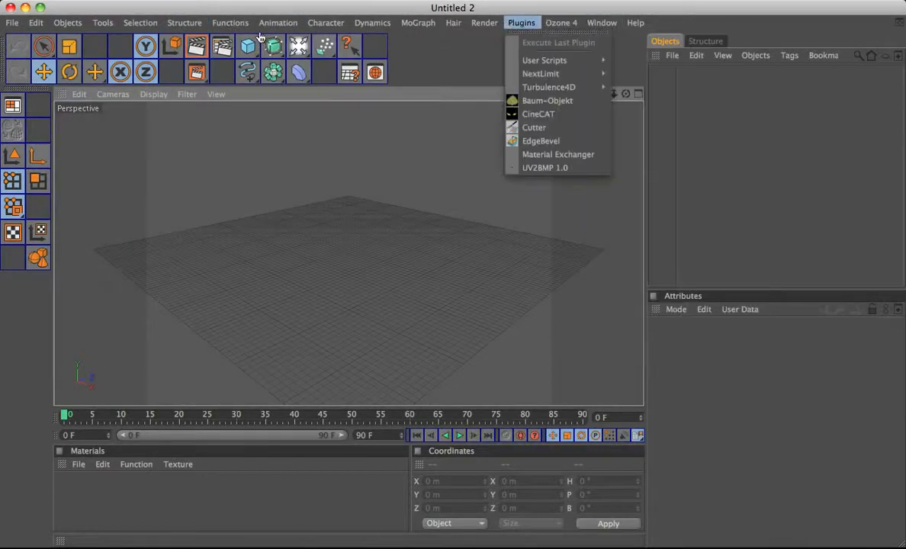
left_click(260, 36)
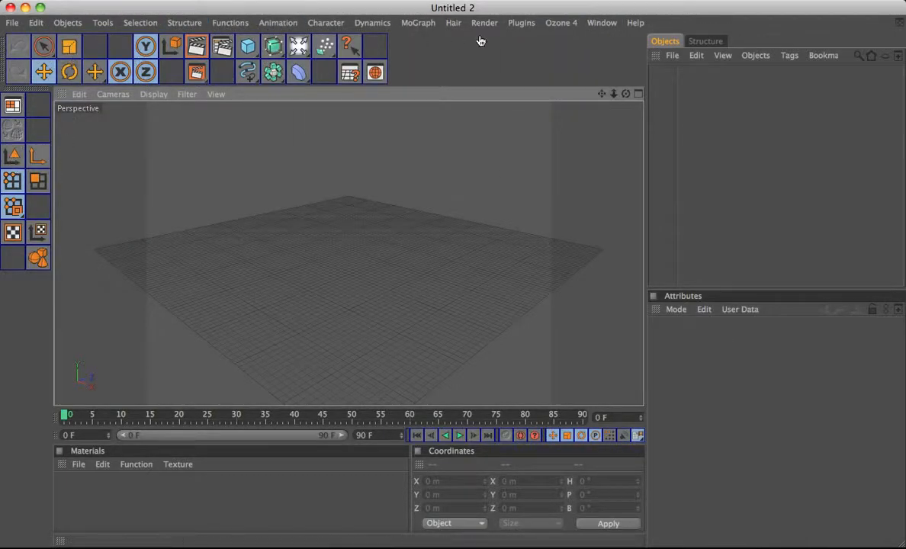
- Open the Command Manager and browse its full list of commands
right_click(398, 49)
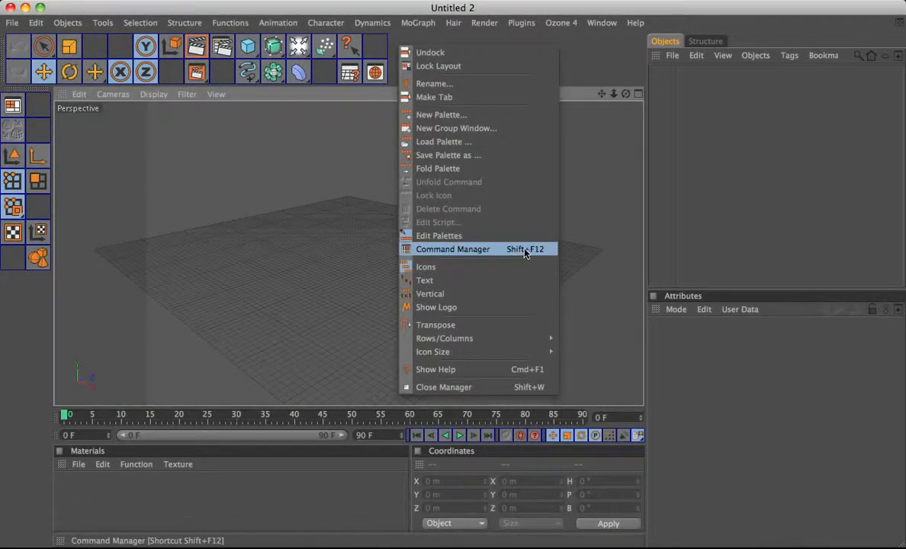
left_click(526, 250)
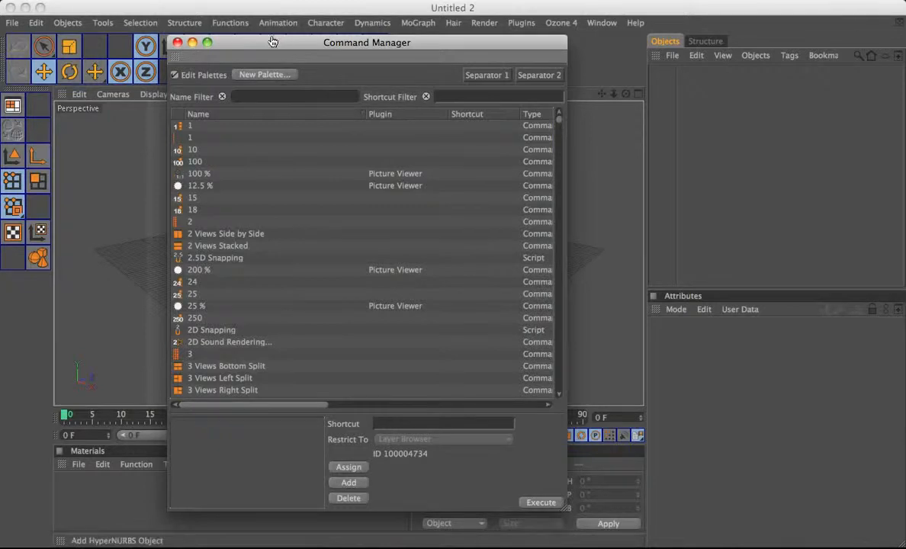
left_click_drag(271, 41, 348, 35)
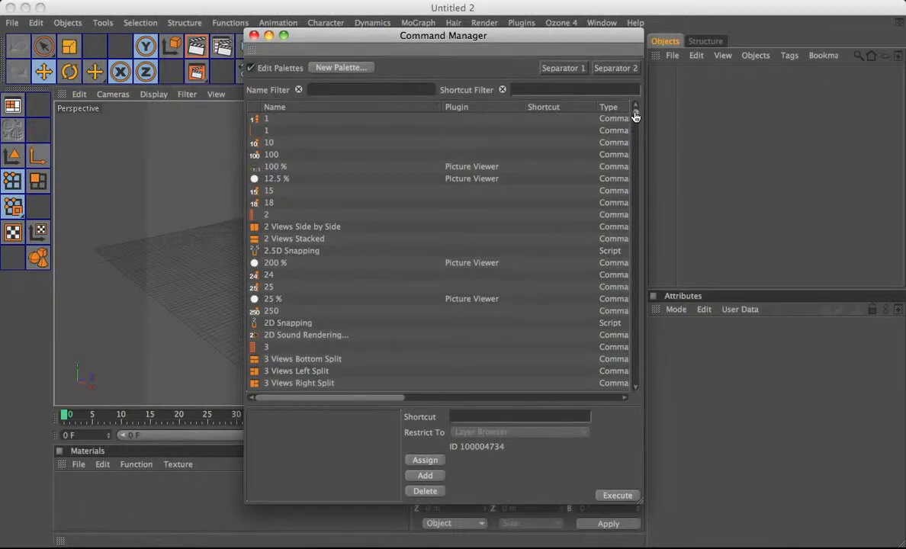
left_click_drag(635, 116, 639, 389)
scroll(607, 125, "up", 20)
left_click_drag(291, 35, 378, 38)
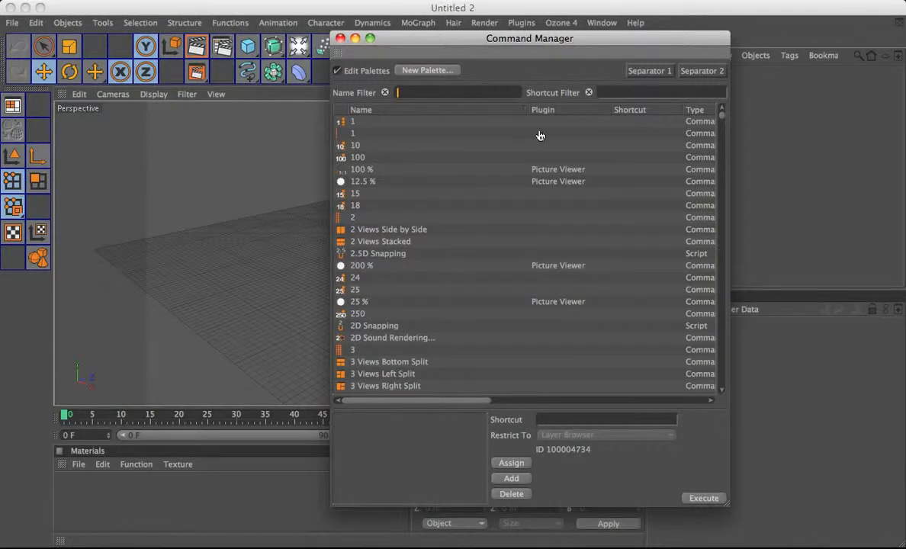
- Filter the commands by "edge" and add the Edges command to the two-column mode palette beside the axis tools
type("edge")
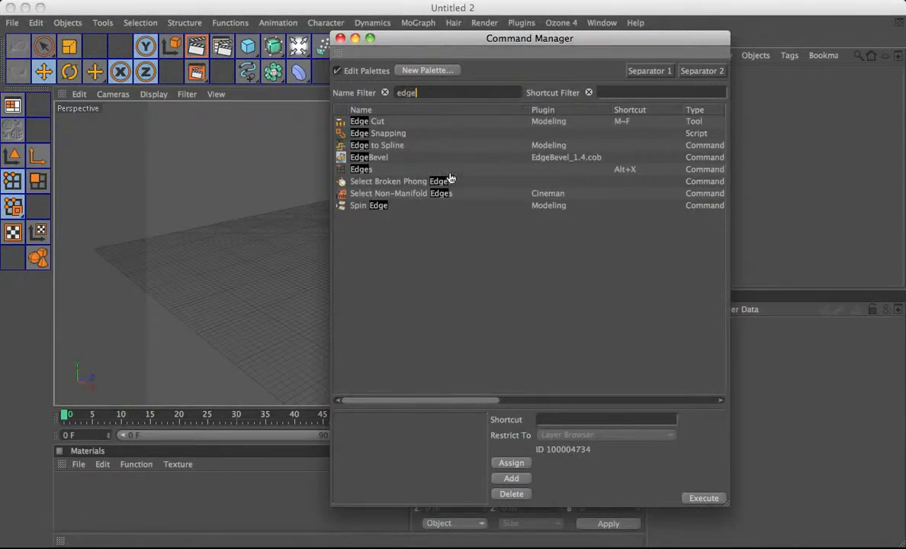
left_click(369, 171)
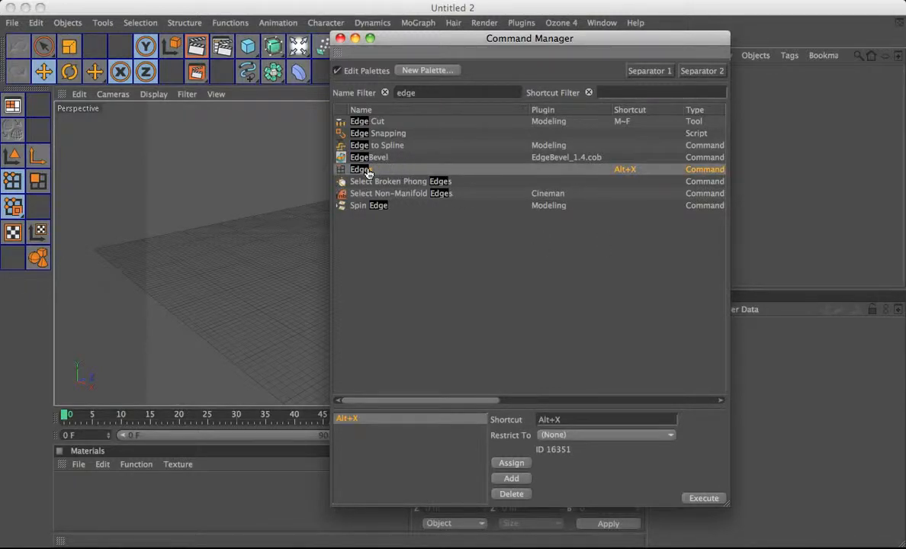
left_click_drag(366, 172, 46, 161)
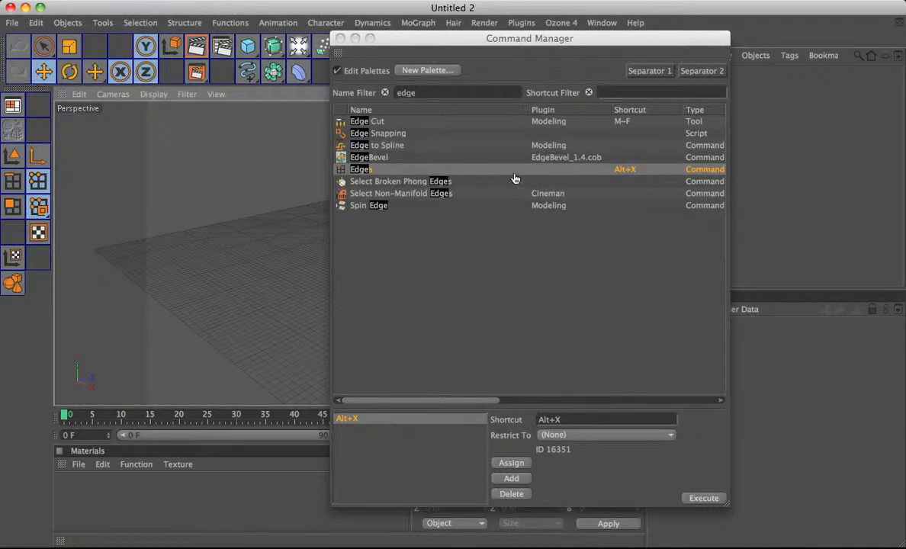
- Examine the shortcut assignment of the Edges command and close the Command Manager
left_click(409, 44)
left_click_drag(409, 44, 385, 37)
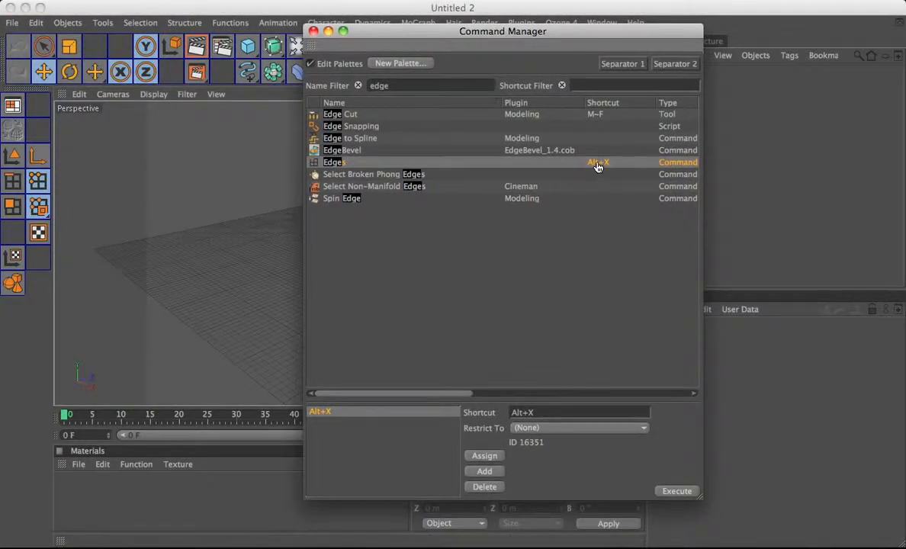
left_click(17, 189)
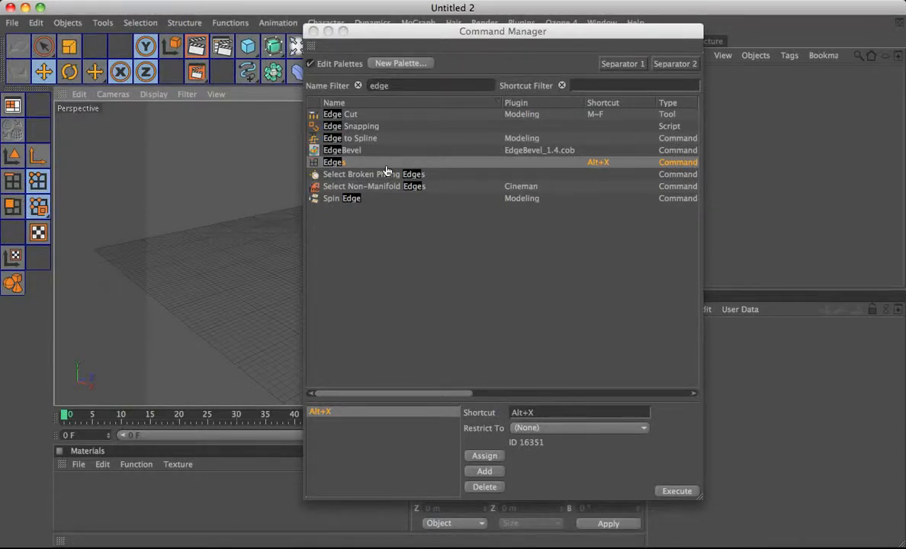
left_click(554, 416)
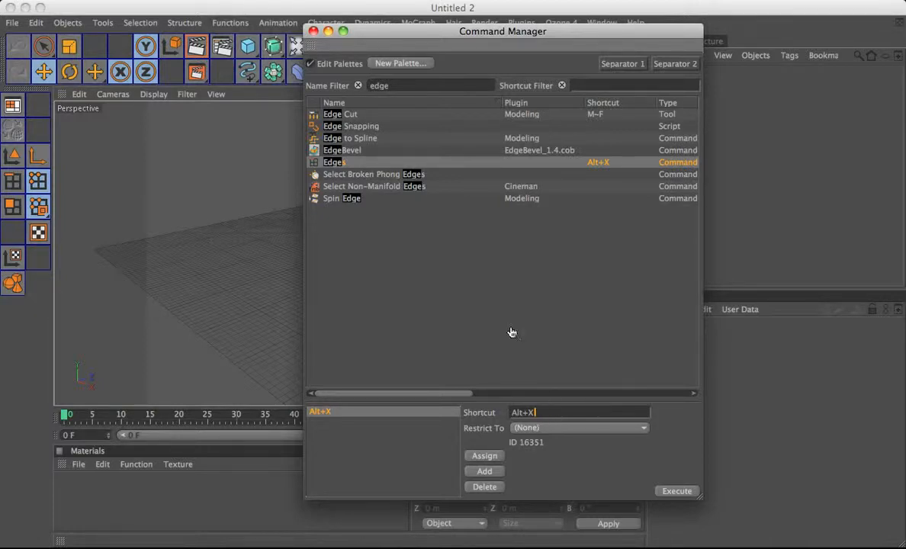
left_click(312, 32)
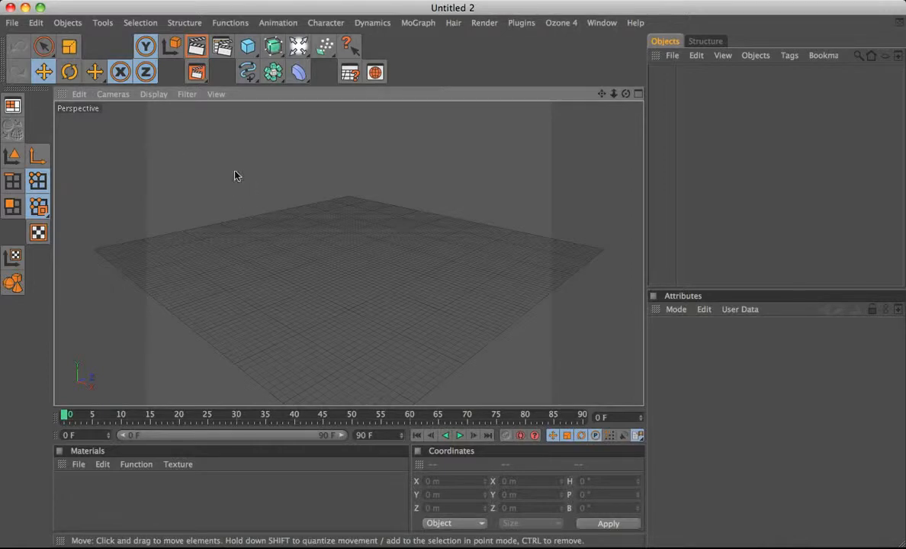
- Switch to the BP UV Edit layout and return to the Standard layout
left_click(12, 108)
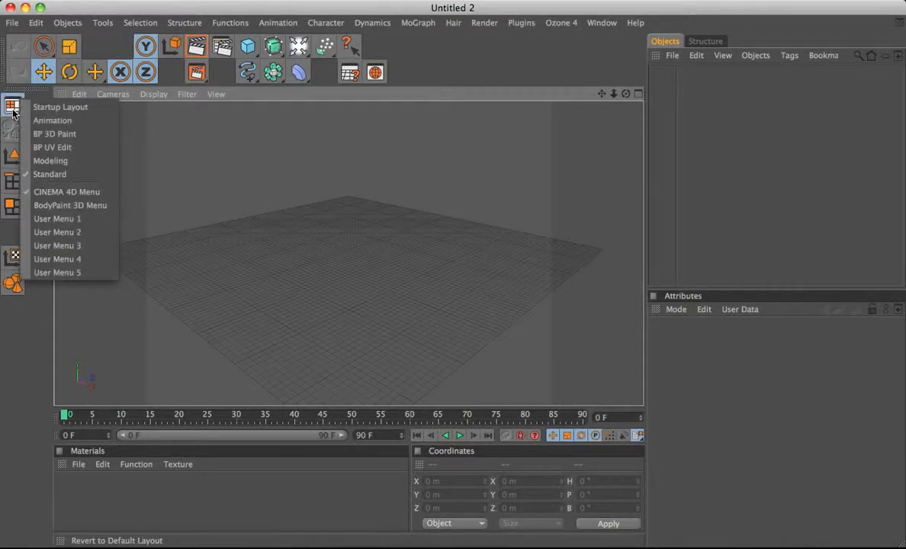
left_click(59, 147)
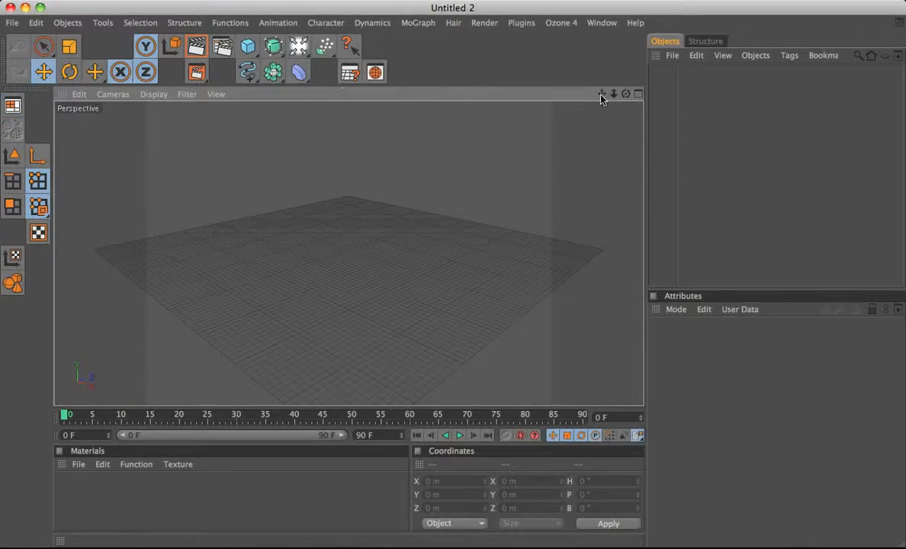
left_click(12, 107)
left_click(58, 147)
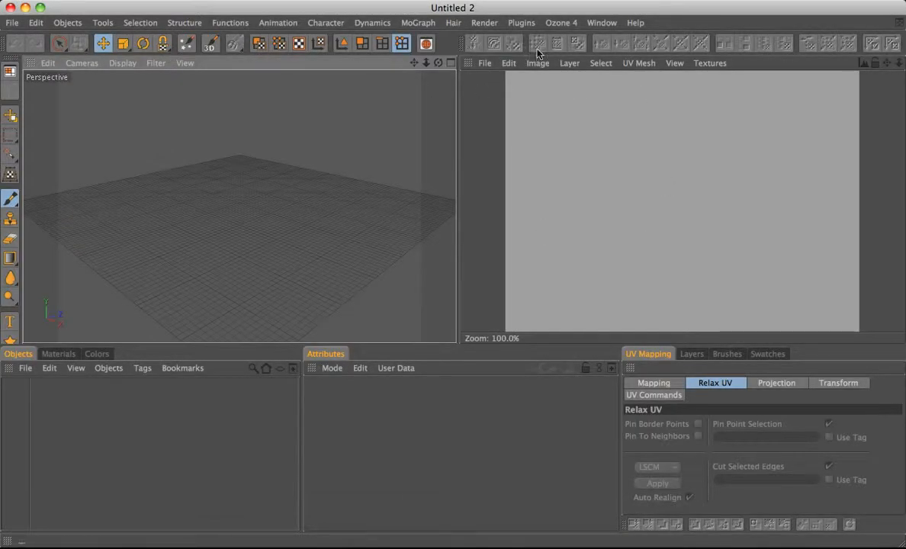
left_click(10, 72)
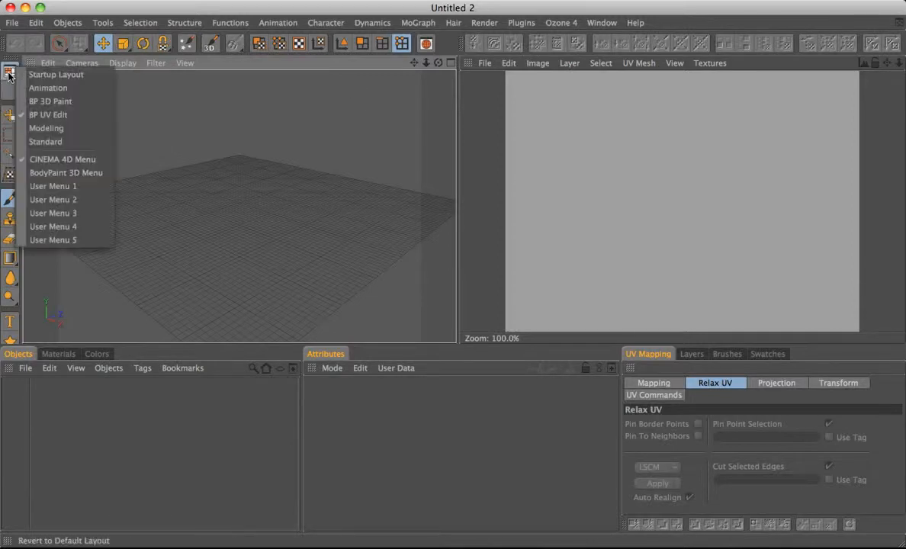
left_click(74, 142)
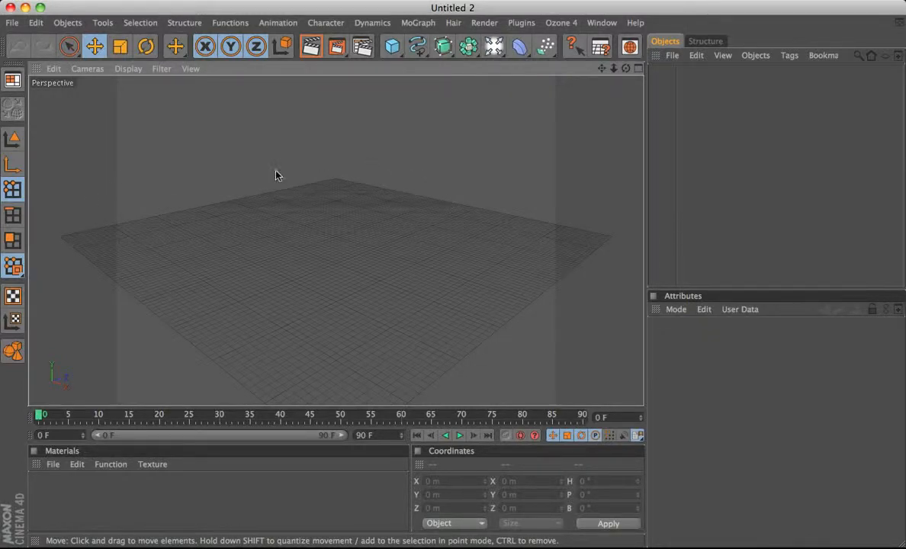
- Enable palette editing, undock the main toolbar and close its floating window
right_click(119, 48)
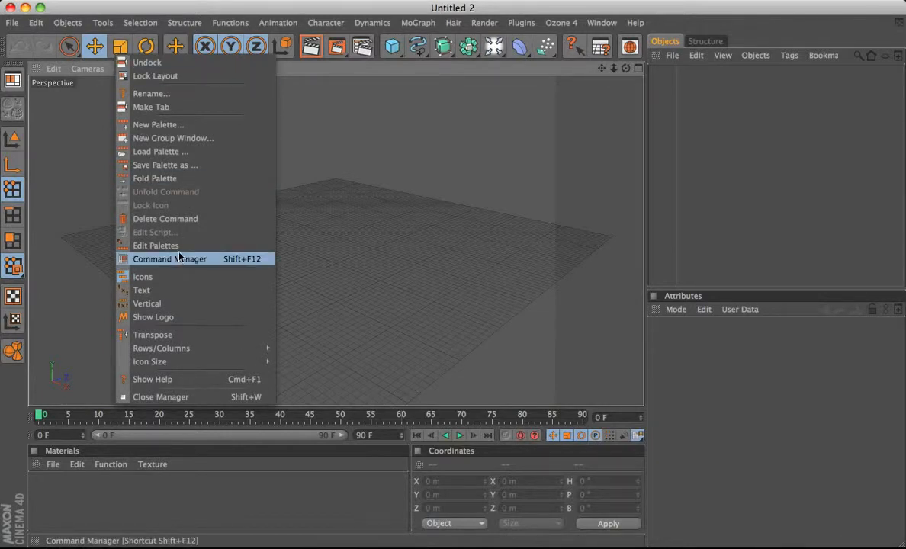
left_click(208, 246)
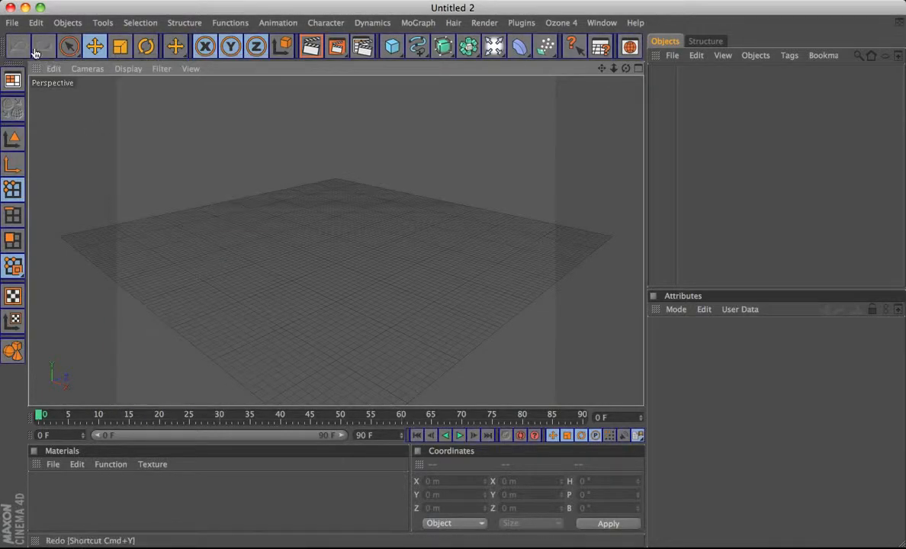
right_click(8, 48)
left_click(12, 55)
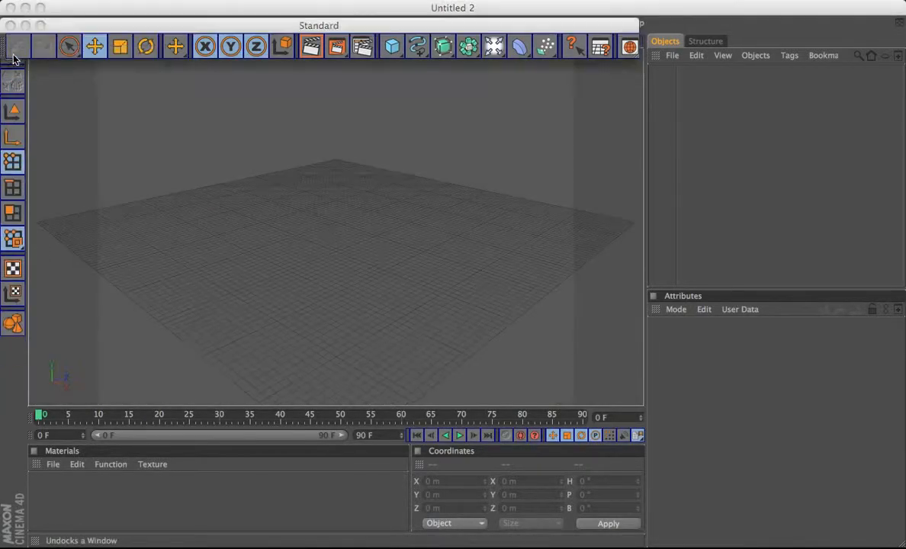
left_click(13, 25)
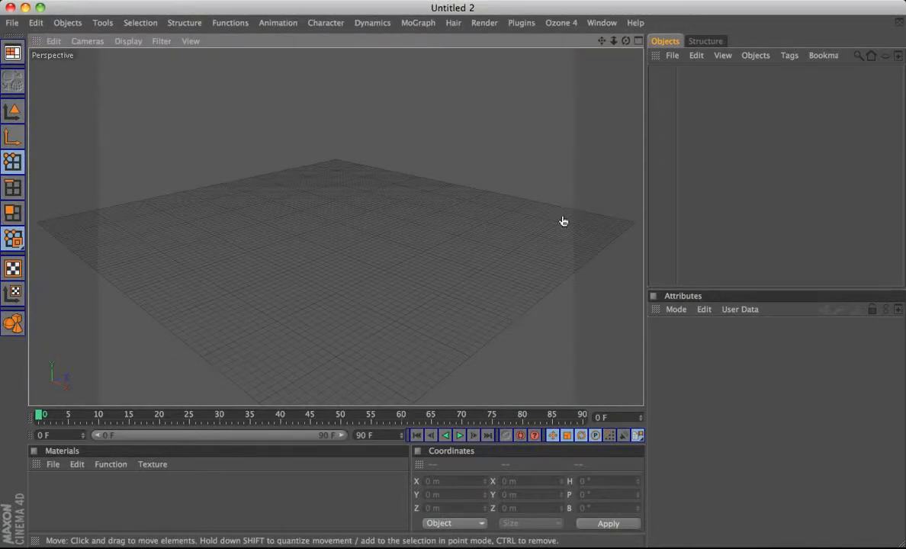
- Turn off palette editing from the mode palette
right_click(13, 115)
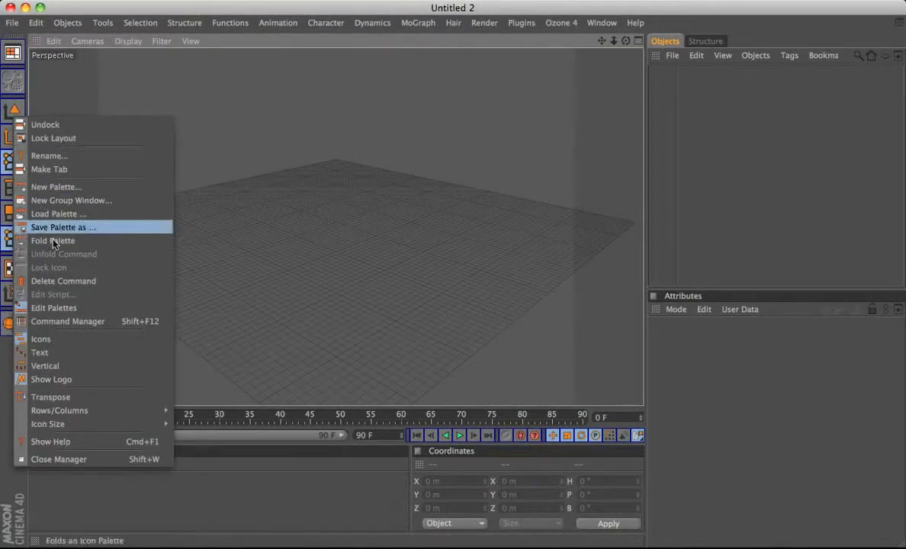
left_click(32, 304)
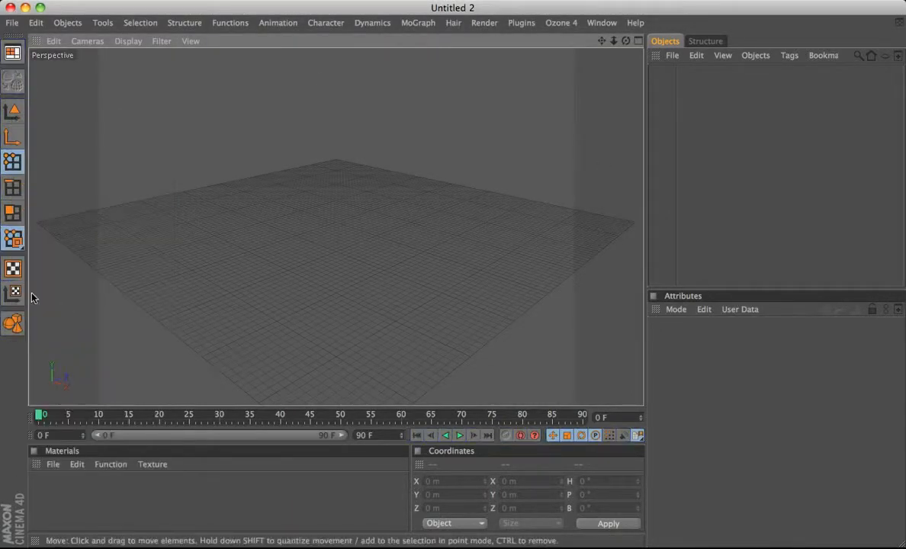
right_click(15, 200)
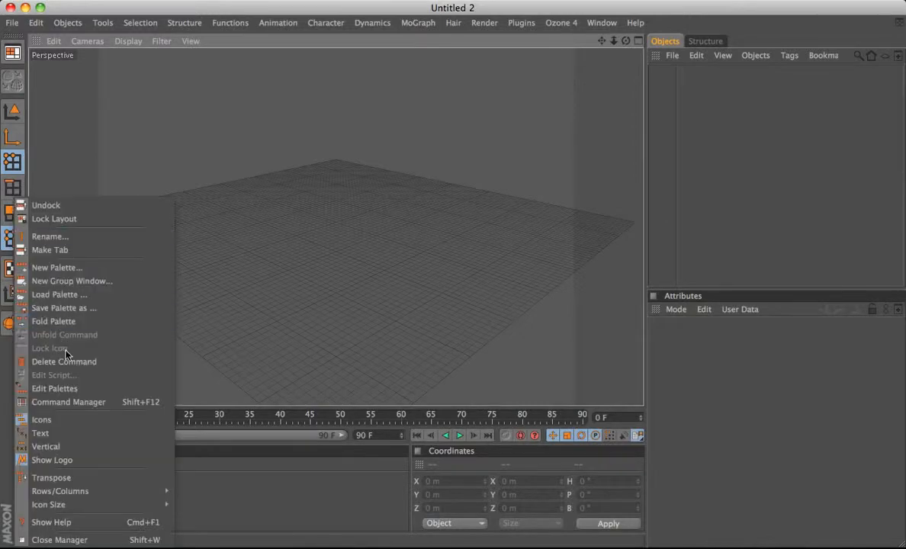
left_click(22, 120)
- Examine the available commands for saving, loading and resetting layouts
left_click(603, 24)
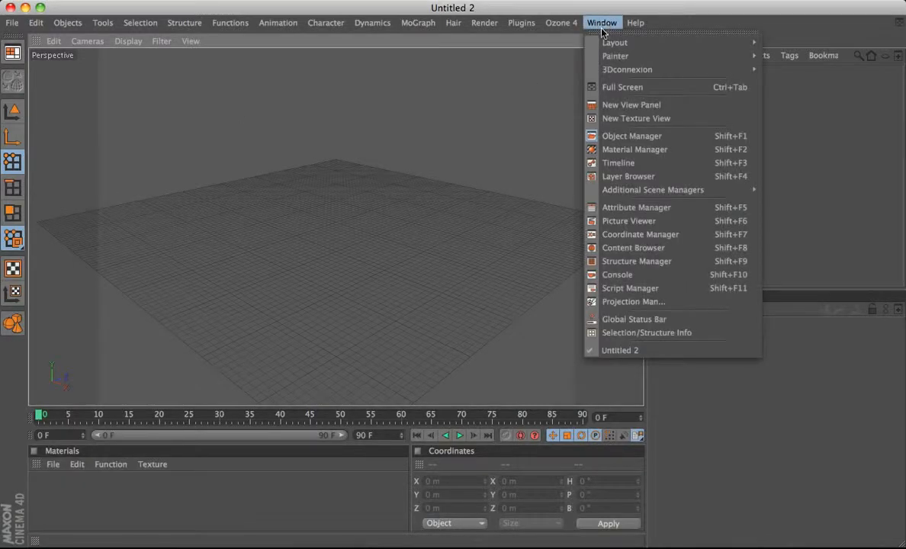
mouse_move(604, 42)
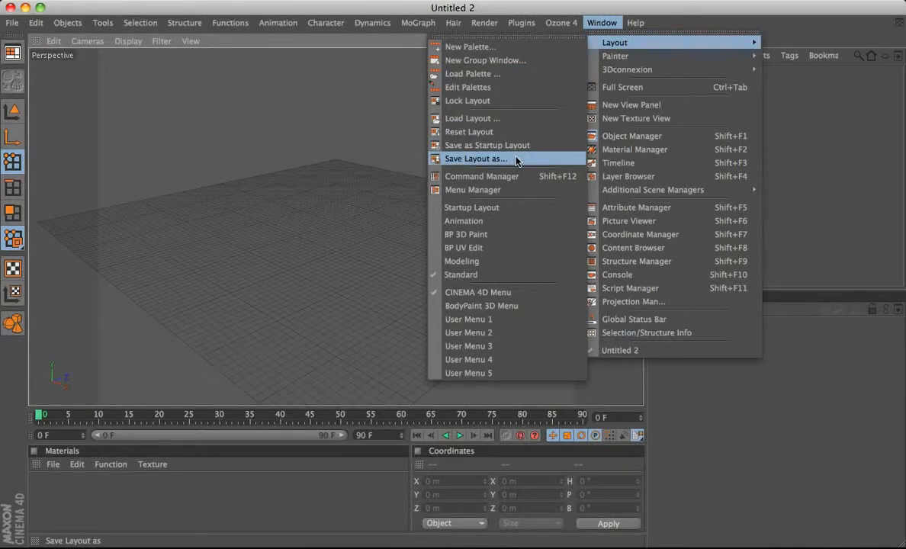
left_click(386, 150)
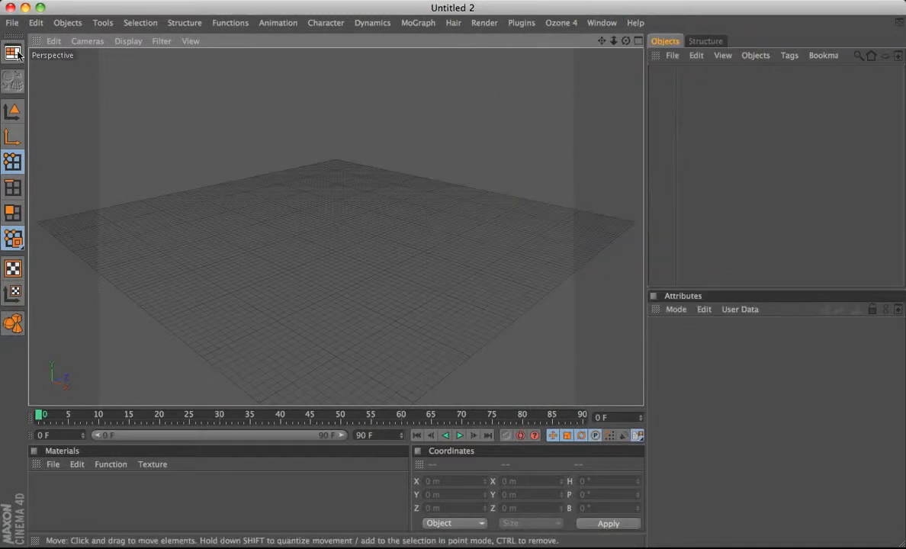
- Load the Startup Layout from the list of layouts
left_click(13, 52)
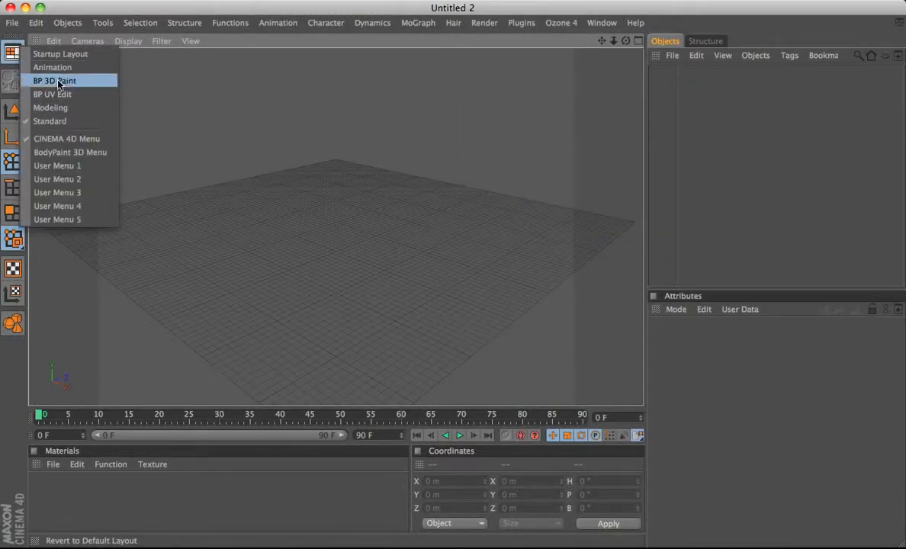
left_click(16, 58)
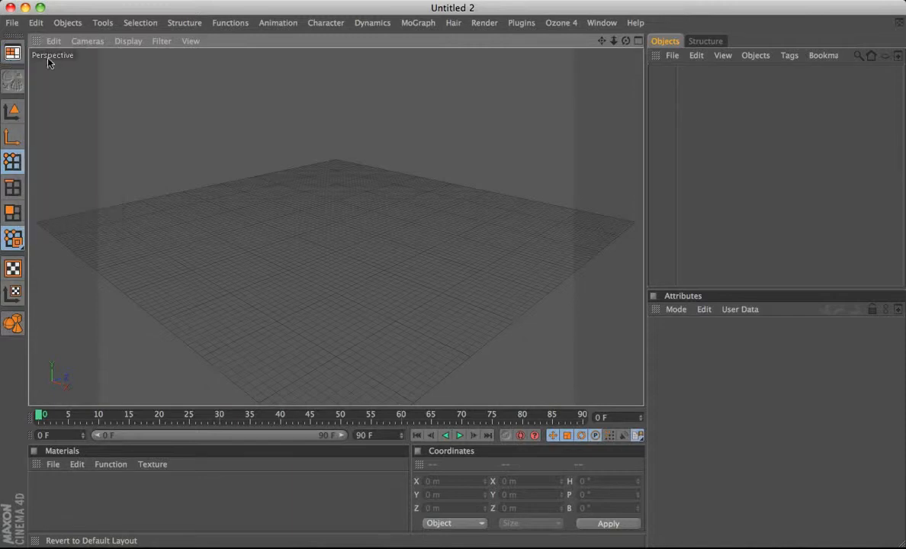
left_click(15, 56)
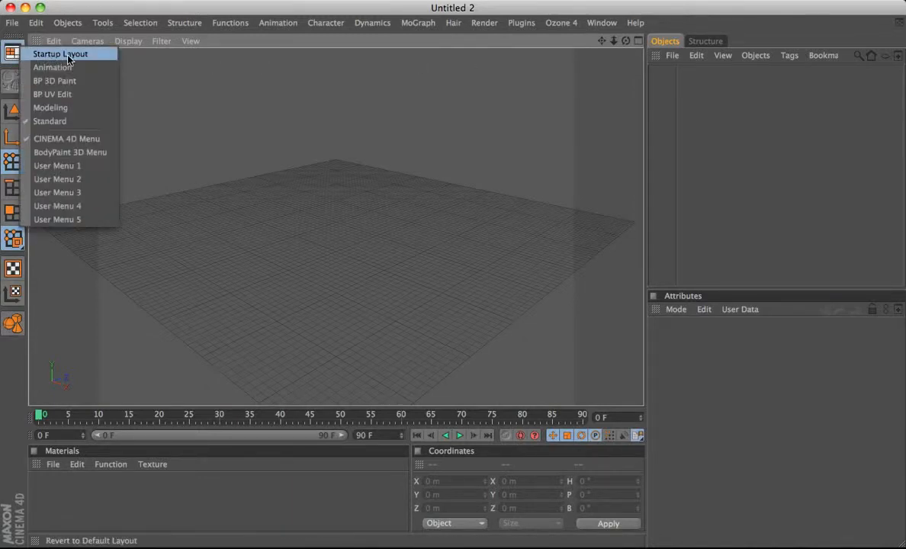
left_click(48, 55)
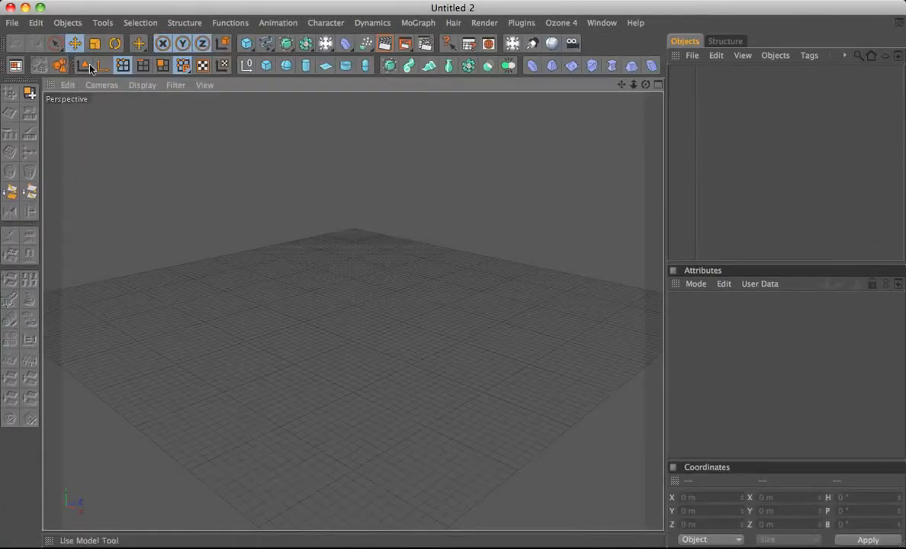
- Switch to the Standard layout and return to the Startup Layout
left_click(602, 23)
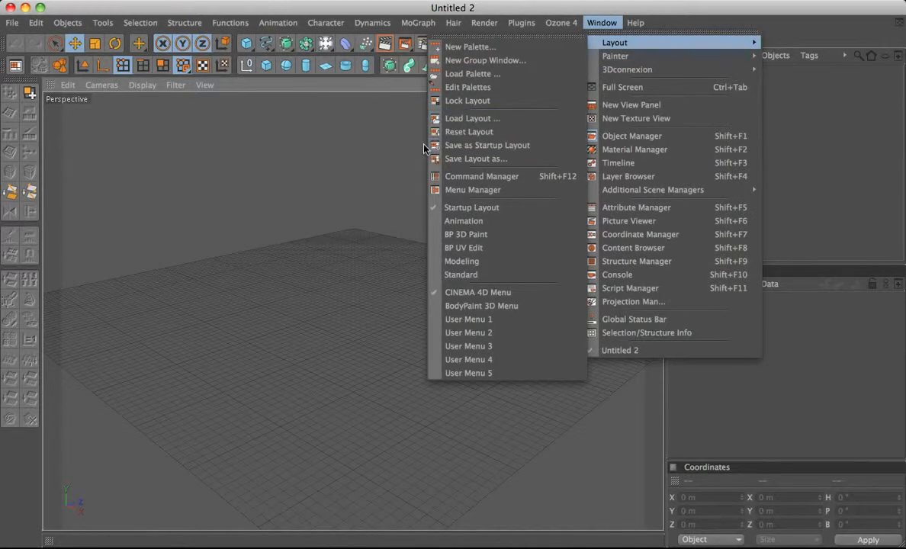
left_click(389, 149)
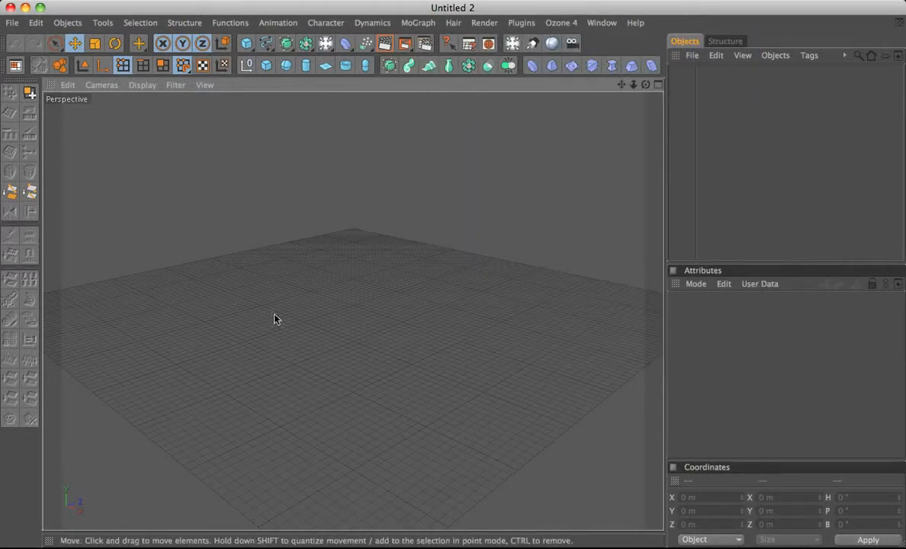
left_click(14, 66)
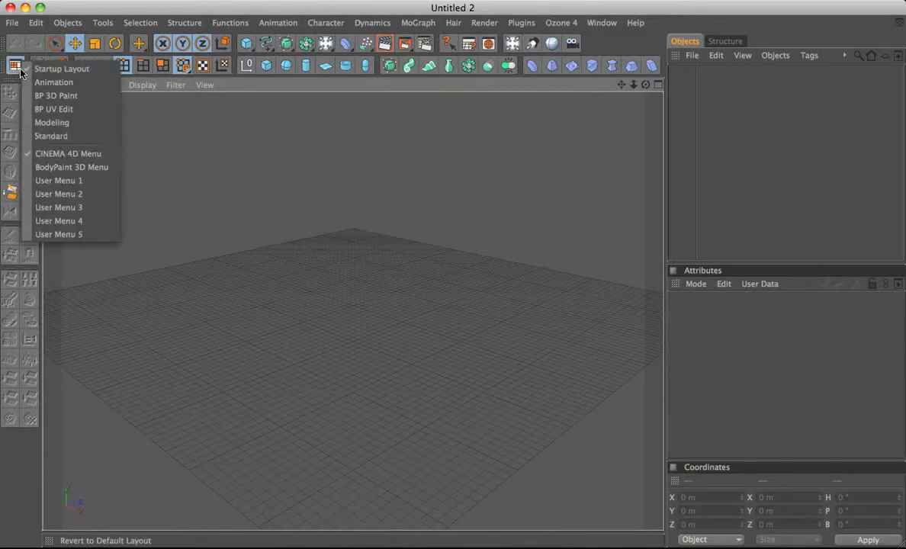
left_click(62, 138)
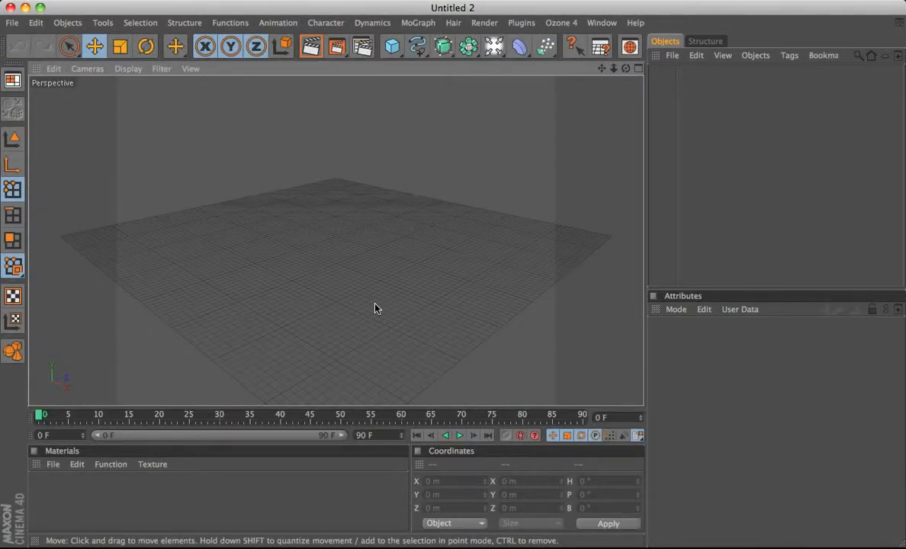
left_click(13, 80)
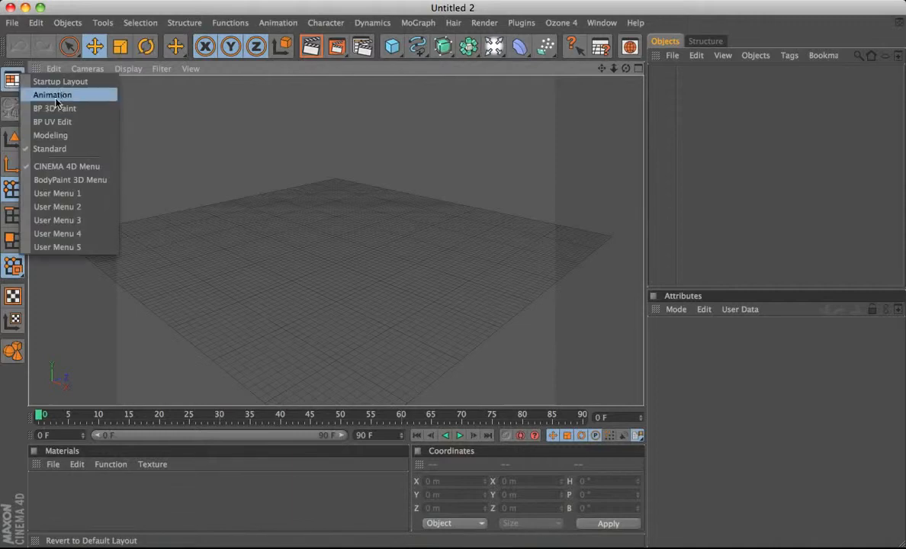
left_click(49, 81)
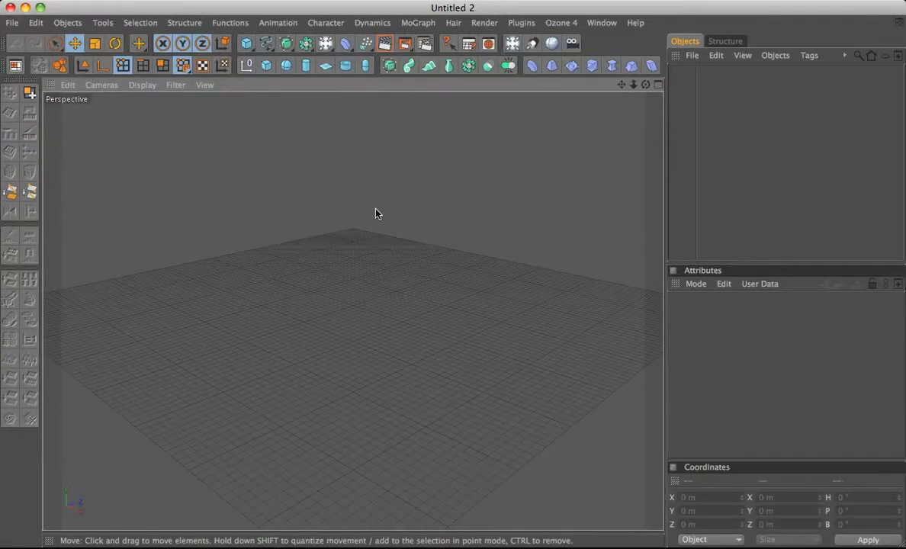
- Widen the Perspective viewport slightly by moving its border with the Objects and Attributes managers
right_click(31, 174)
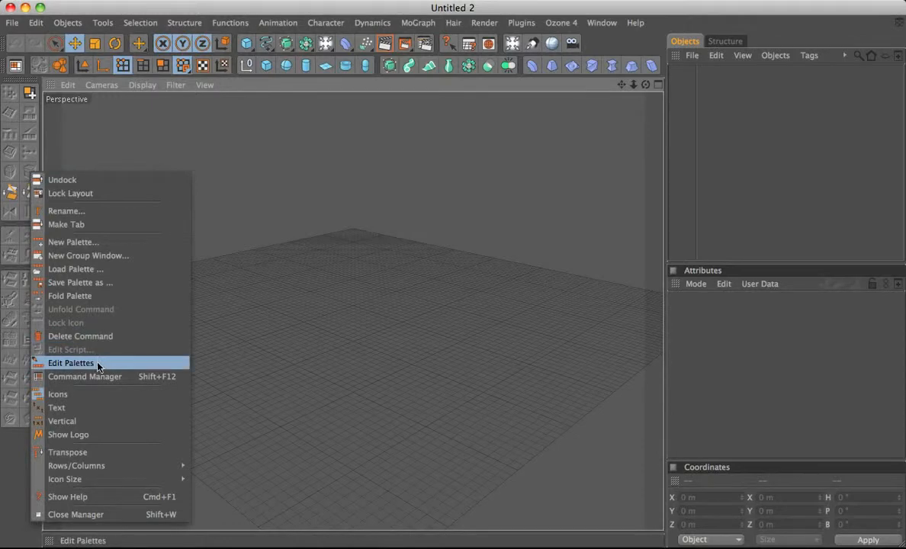
left_click(32, 142)
left_click_drag(666, 249, 902, 255)
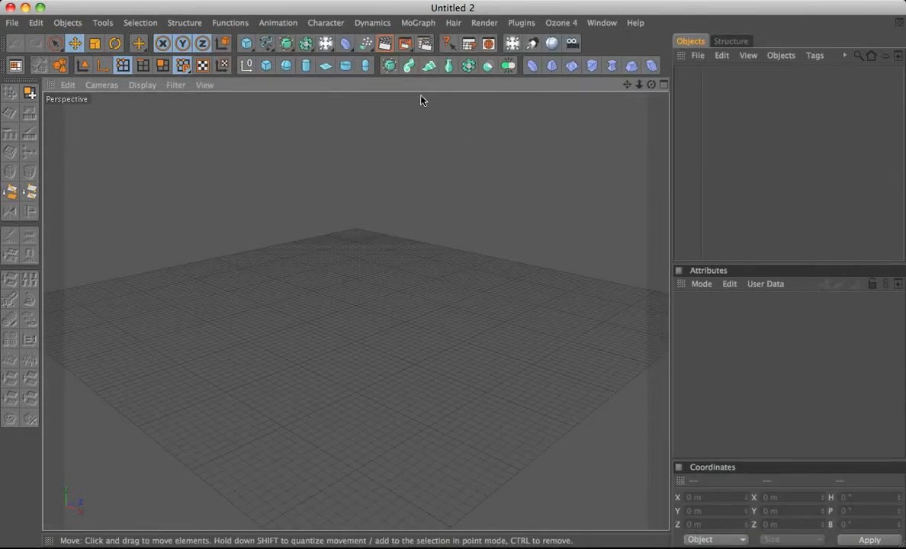
- Open the layout and palette commands for the modelling tools palette
right_click(19, 138)
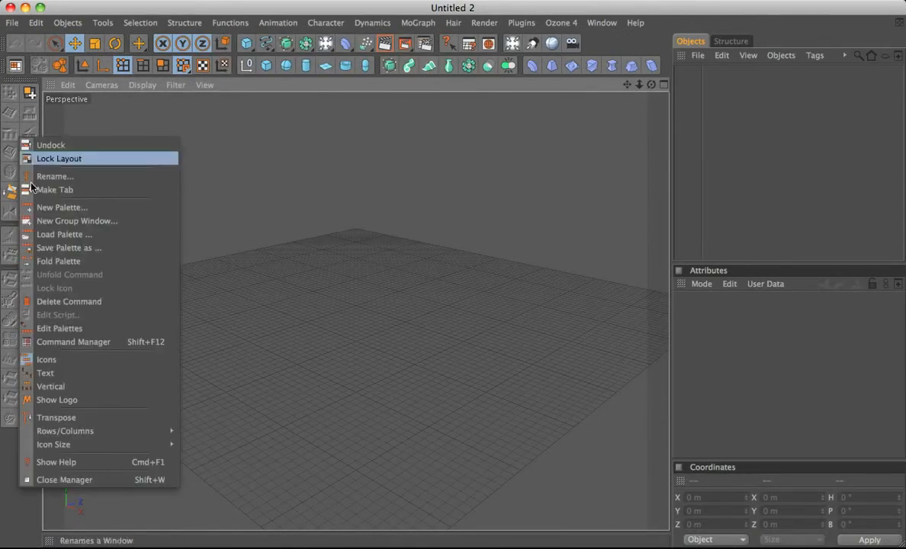